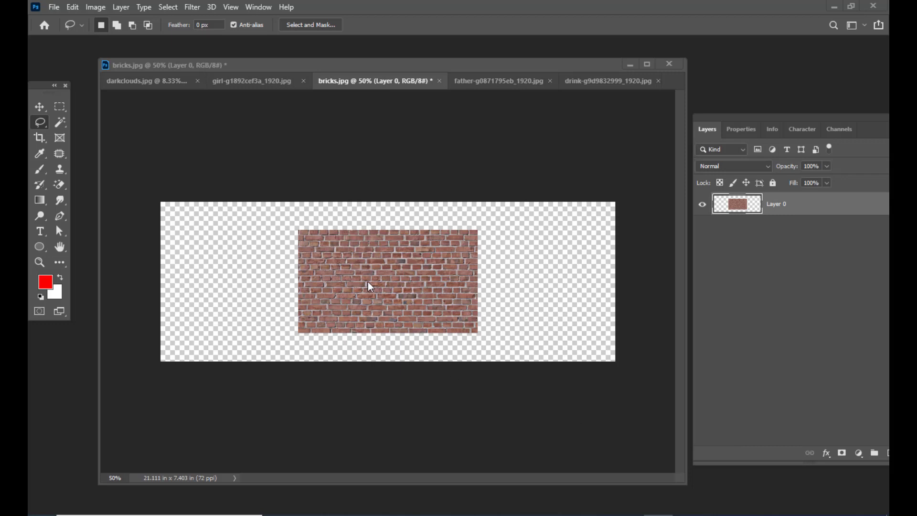
- Draw a rectangular marquee over the transparent area right of the bricks, overlapping a narrow strip of the brick image
{"action": "left_click", "coordinate": [40, 107]}
{"action": "mouse_move", "coordinate": [423, 256]}
{"action": "left_mouse_down"}
{"action": "mouse_move", "coordinate": [411, 255]}
{"action": "mouse_move", "coordinate": [423, 256]}
{"action": "left_mouse_up"}
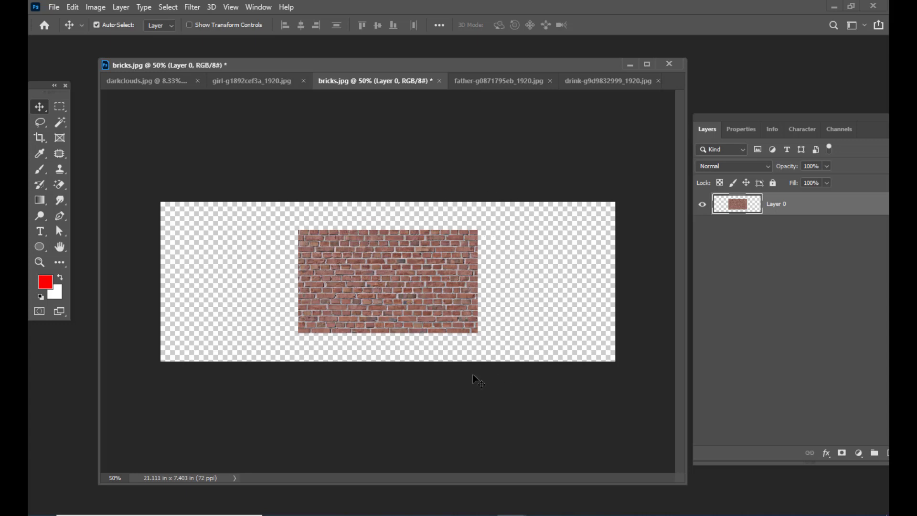
{"action": "left_click", "coordinate": [61, 107]}
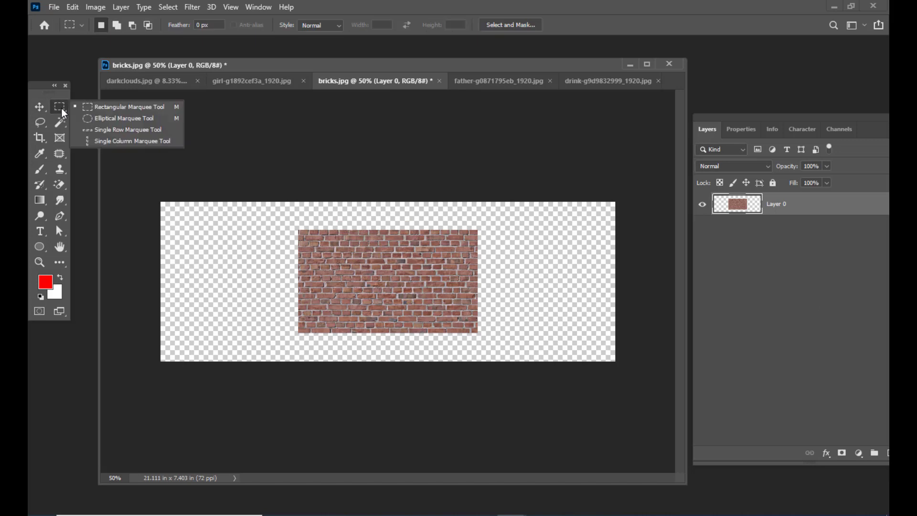
{"action": "left_click", "coordinate": [114, 109]}
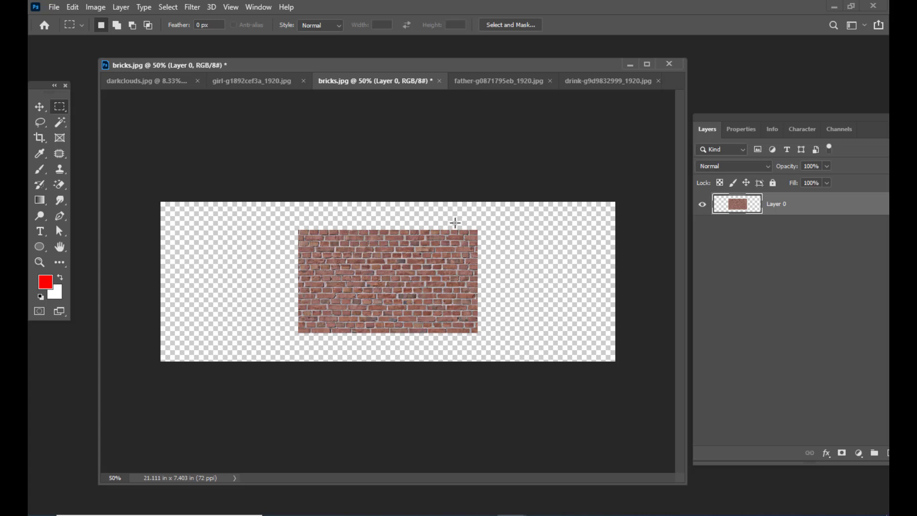
{"action": "left_click_drag", "start_coordinate": [456, 222], "coordinate": [616, 338]}
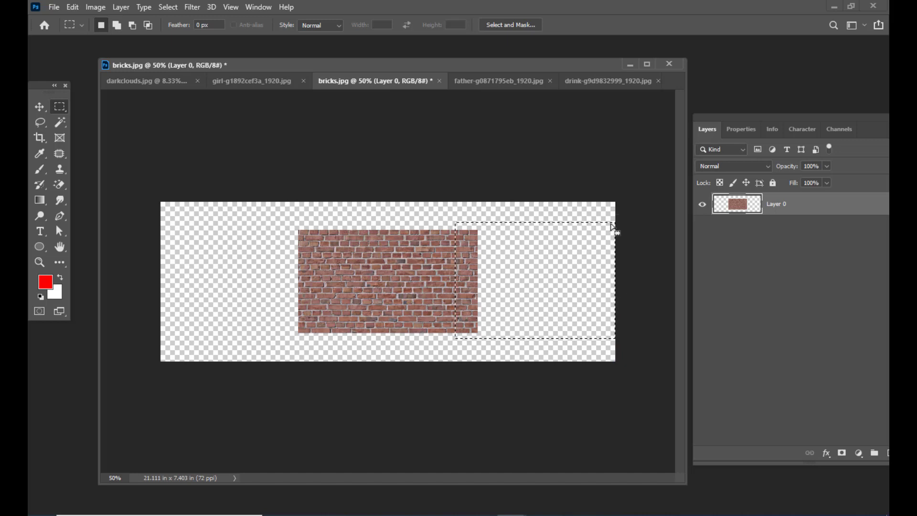
- Transform the selection outline so its height matches the brick image and its outer side reaches the canvas's right edge
{"action": "right_click", "coordinate": [510, 228]}
{"action": "left_click", "coordinate": [601, 359]}
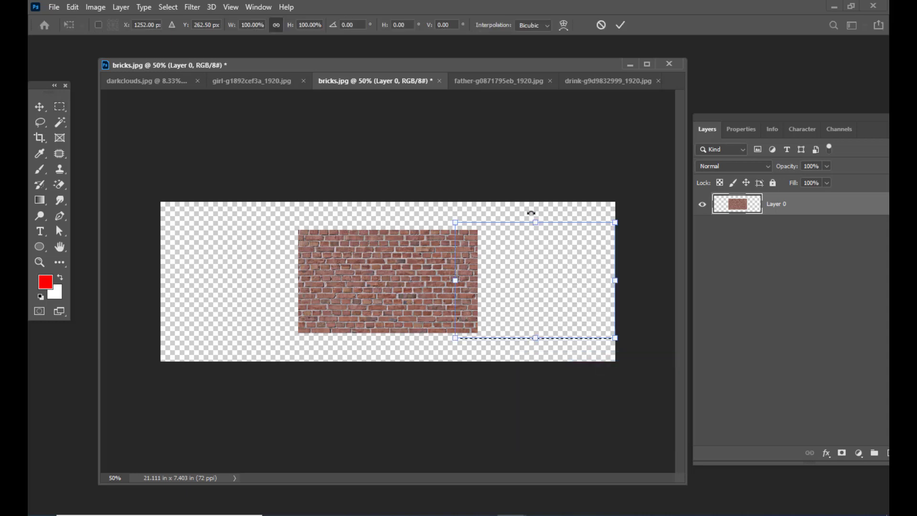
{"action": "left_click_drag", "start_coordinate": [536, 222], "coordinate": [536, 230]}
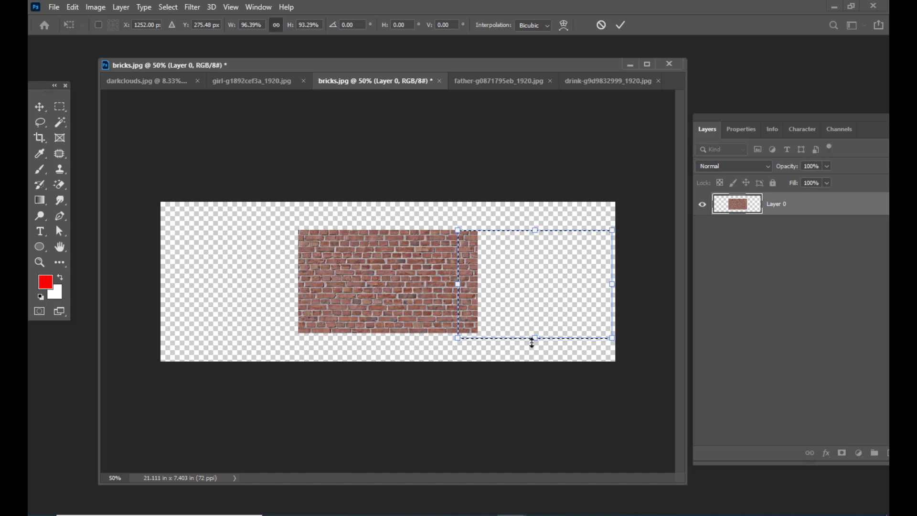
{"action": "left_click_drag", "start_coordinate": [535, 338], "coordinate": [537, 332]}
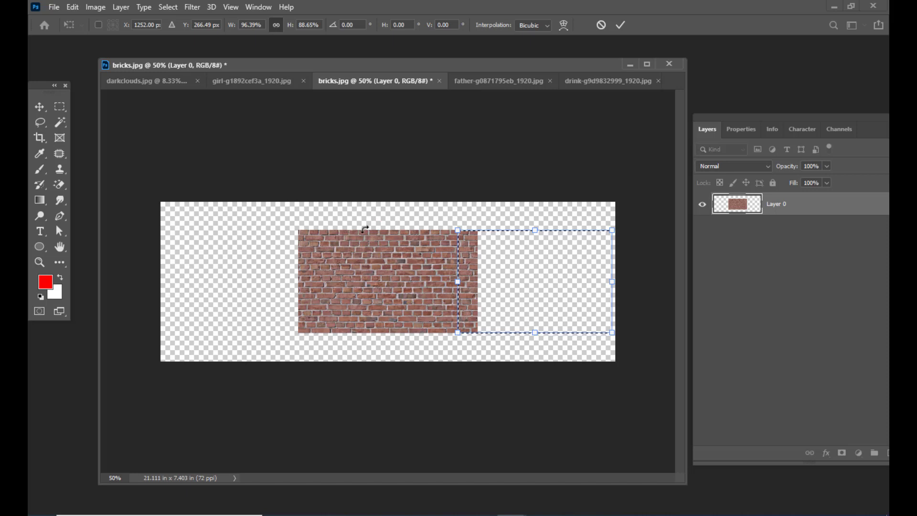
{"action": "key", "text": "Return"}
{"action": "key", "text": "m"}
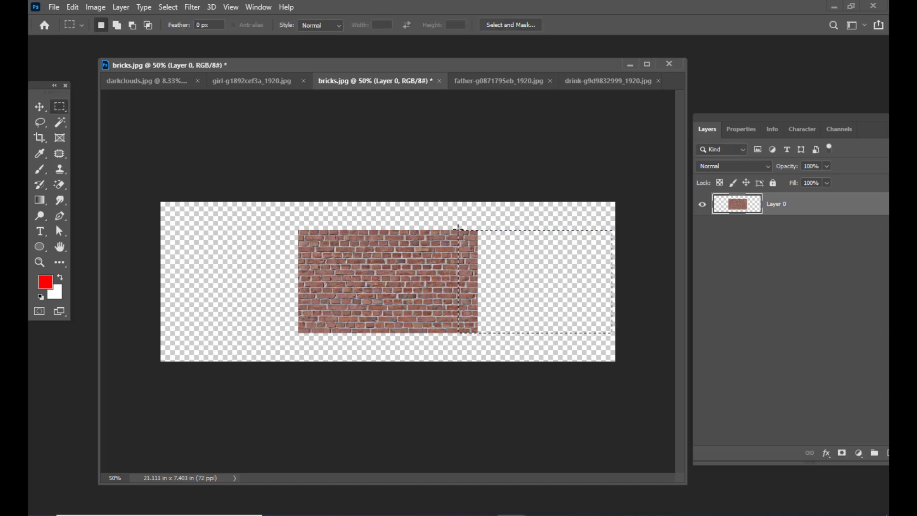
{"action": "right_click", "coordinate": [588, 264]}
{"action": "left_click", "coordinate": [598, 390]}
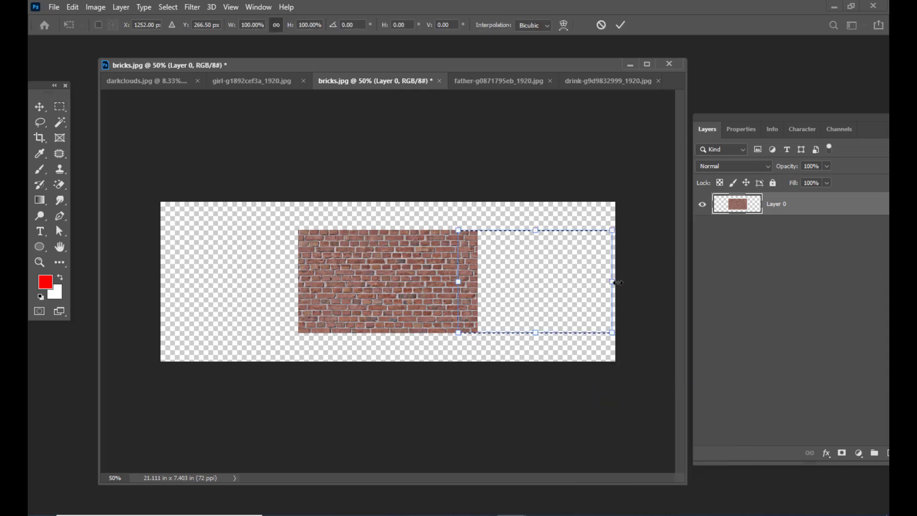
{"action": "left_click_drag", "start_coordinate": [614, 283], "coordinate": [617, 282]}
{"action": "key", "text": "Return"}
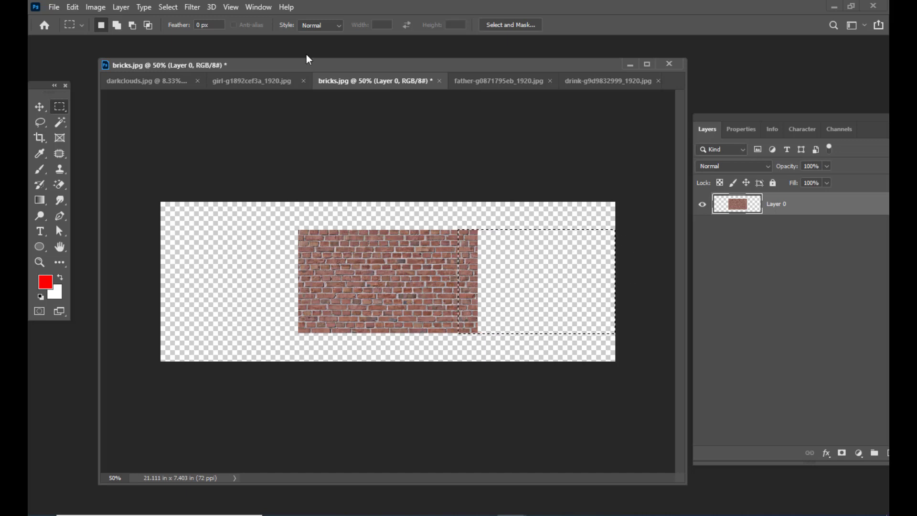
- Fill the right-hand selection with Content-Aware contents, Color Adaptation on, Normal mode and 100% opacity, and deselect
{"action": "left_click_drag", "start_coordinate": [305, 62], "coordinate": [277, 72]}
{"action": "left_click", "coordinate": [73, 7]}
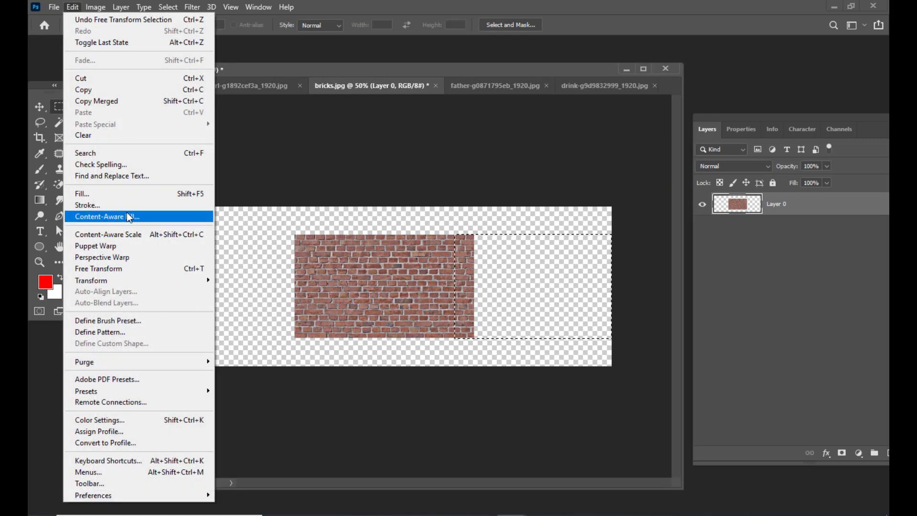
{"action": "left_click", "coordinate": [111, 191]}
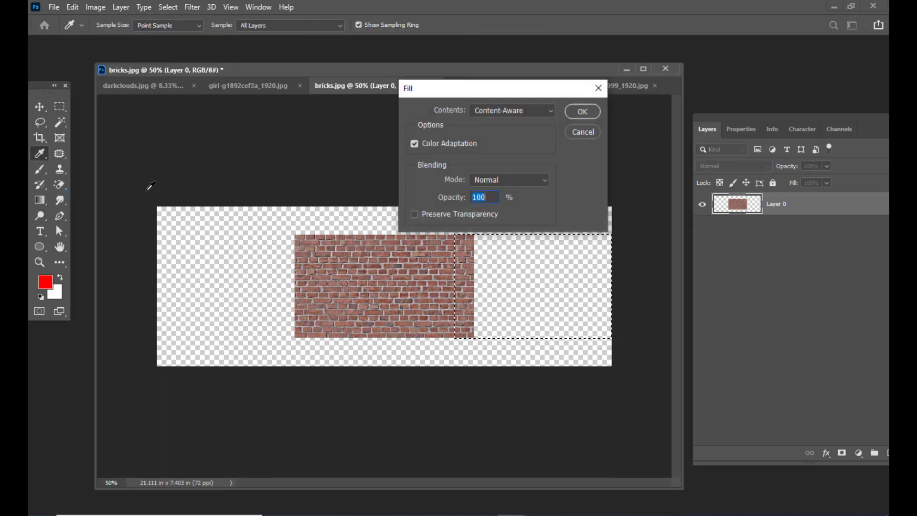
{"action": "left_click_drag", "start_coordinate": [514, 93], "coordinate": [541, 91]}
{"action": "left_click", "coordinate": [555, 108]}
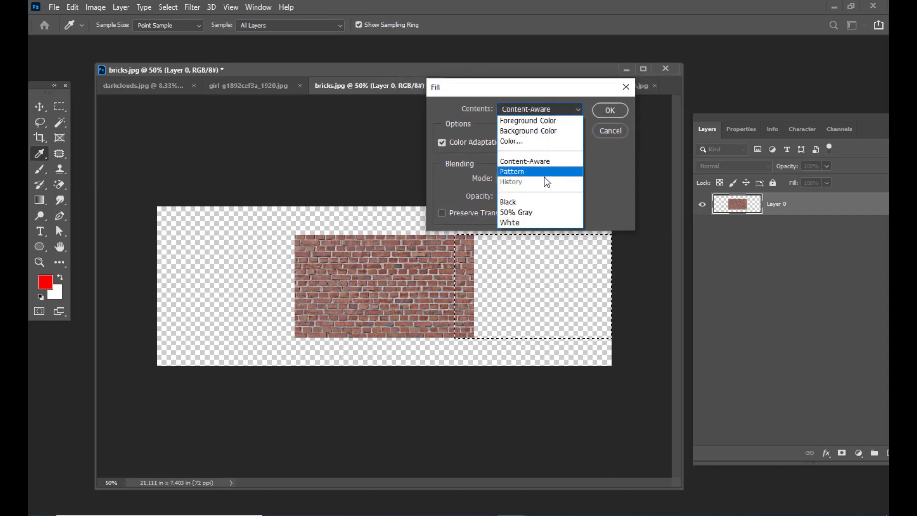
{"action": "left_click", "coordinate": [544, 163]}
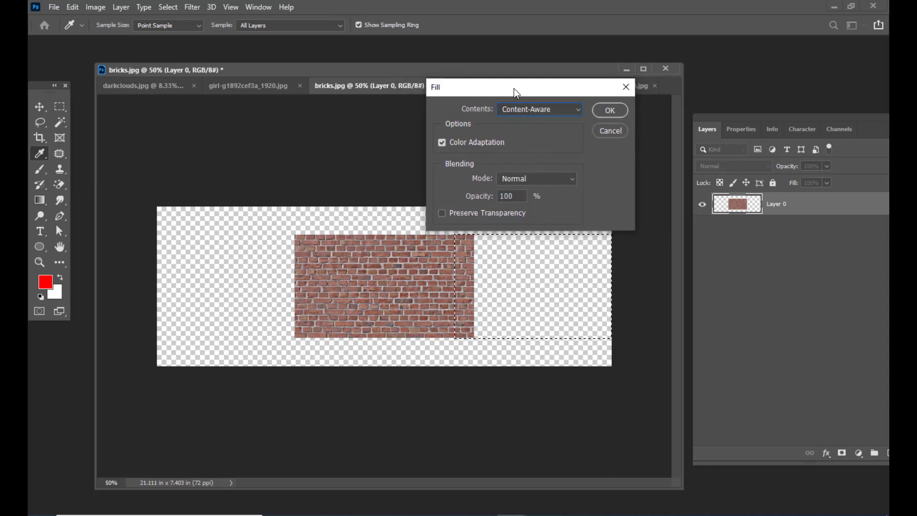
{"action": "left_click_drag", "start_coordinate": [514, 88], "coordinate": [565, 89]}
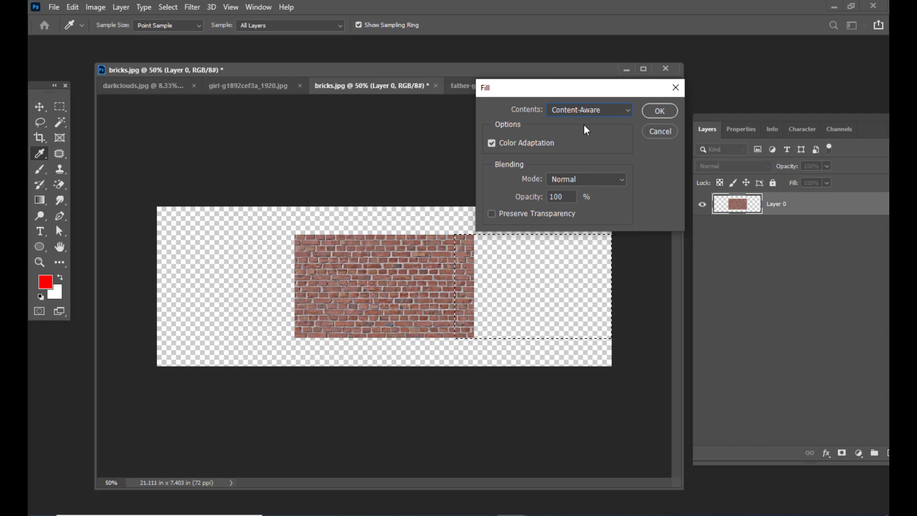
{"action": "left_click_drag", "start_coordinate": [583, 89], "coordinate": [578, 90]}
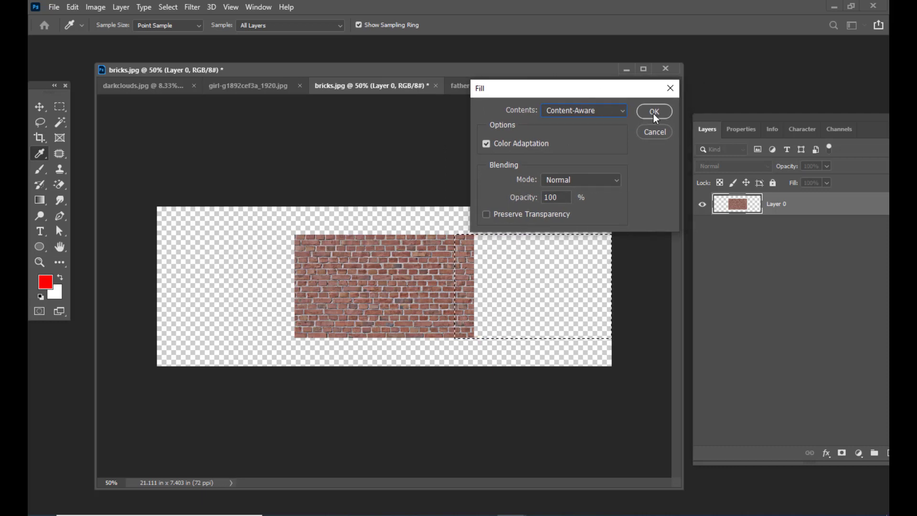
{"action": "left_click", "coordinate": [654, 114]}
{"action": "key", "text": "ctrl+d"}
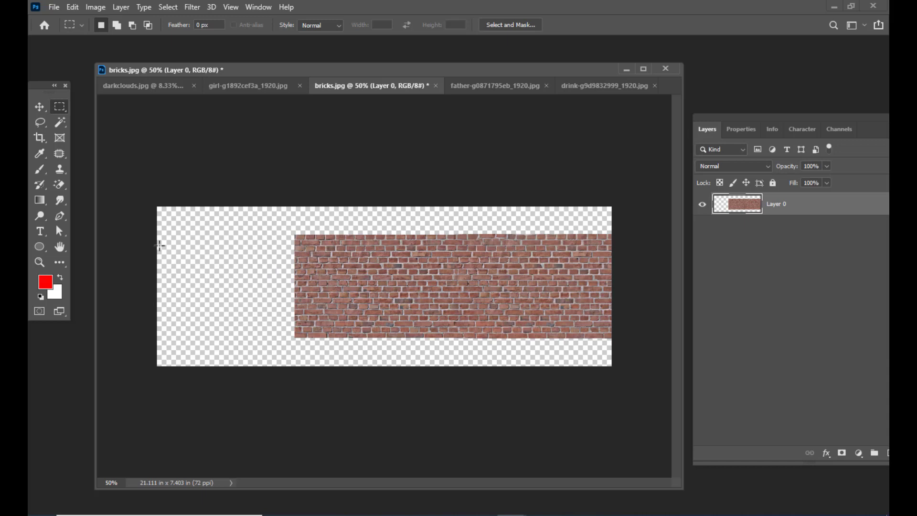
- Marquee-select the transparent area left of the bricks with a slight overlap, and transform the selection to fit the bricks' top and the canvas edge
{"action": "left_click_drag", "start_coordinate": [159, 237], "coordinate": [323, 337]}
{"action": "right_click", "coordinate": [227, 268]}
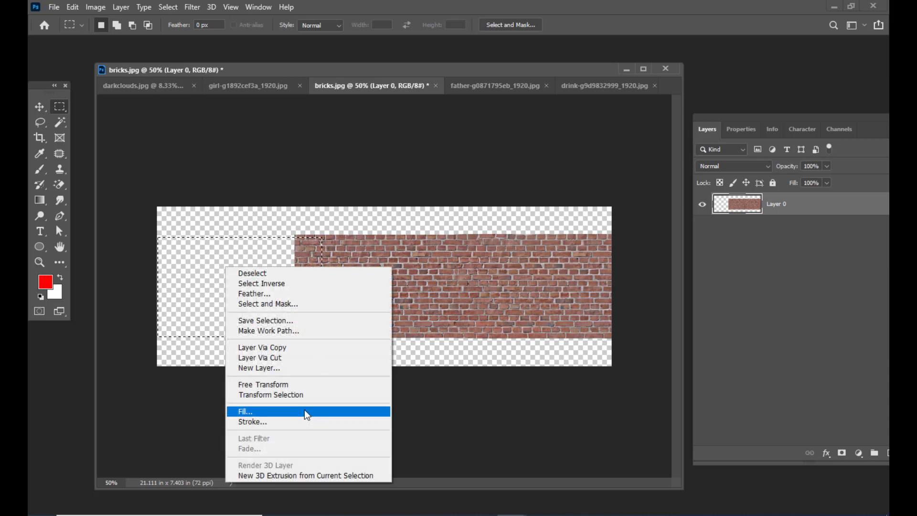
{"action": "left_click", "coordinate": [304, 394]}
{"action": "left_click_drag", "start_coordinate": [242, 238], "coordinate": [243, 234]}
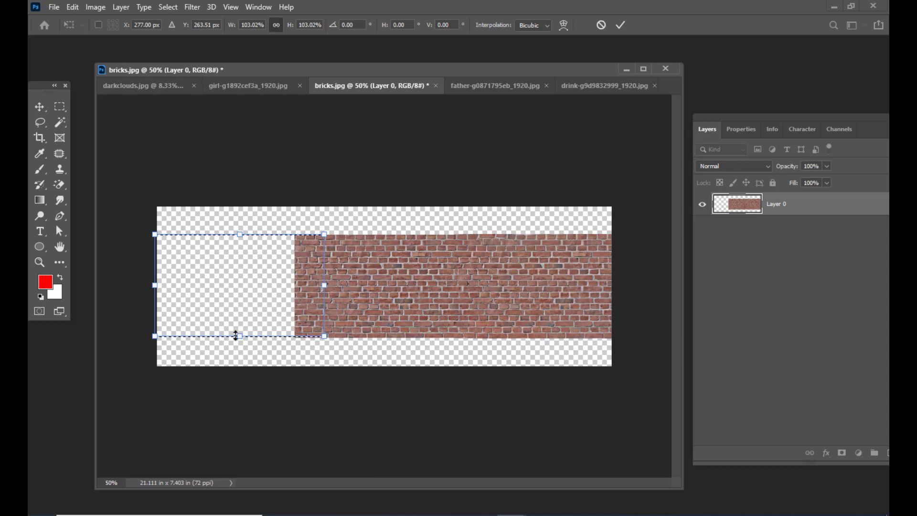
{"action": "left_click_drag", "start_coordinate": [155, 285], "coordinate": [158, 285]}
{"action": "key", "text": "Return"}
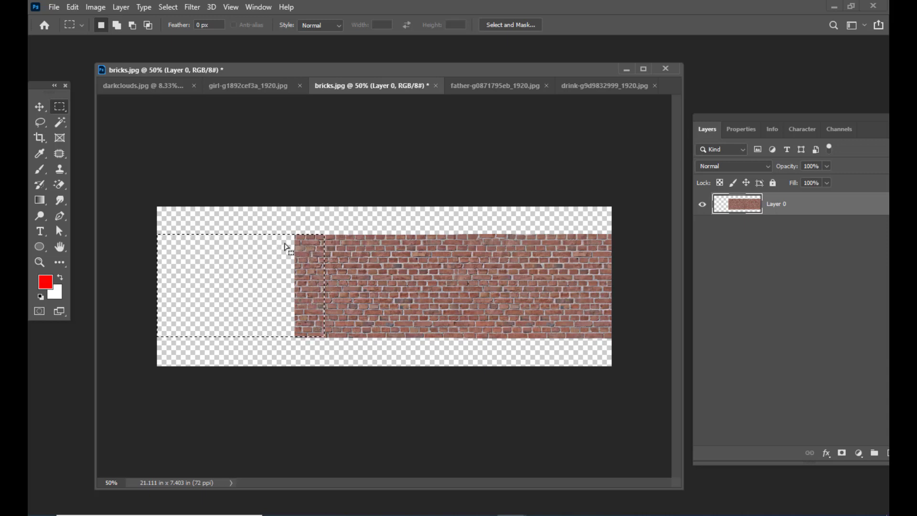
- Fill the left-hand selection with Content-Aware contents in Normal mode at 100% opacity, and deselect
{"action": "left_click_drag", "start_coordinate": [168, 69], "coordinate": [162, 73]}
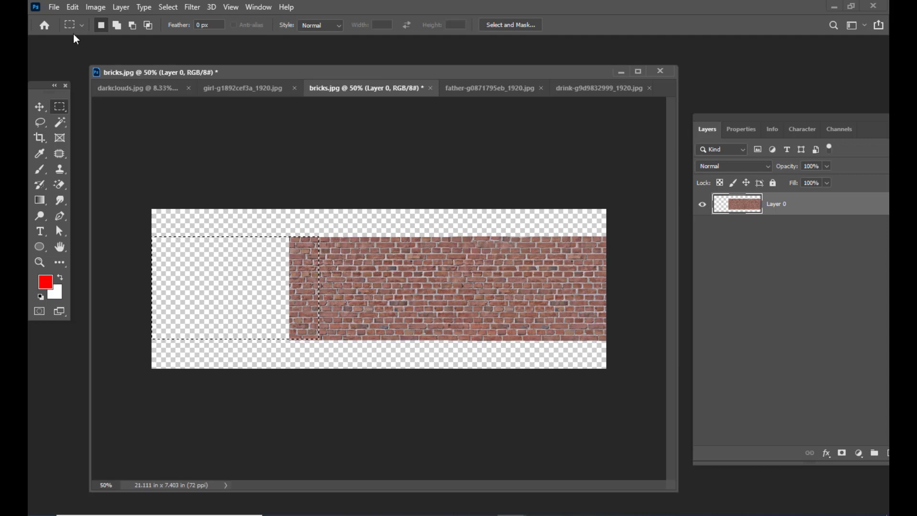
{"action": "left_click", "coordinate": [76, 7]}
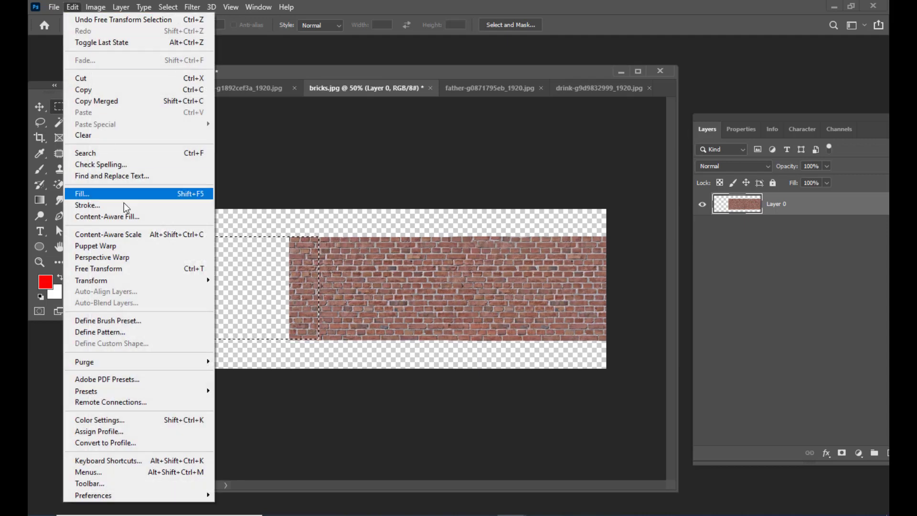
{"action": "left_click", "coordinate": [99, 193]}
{"action": "left_click", "coordinate": [586, 112]}
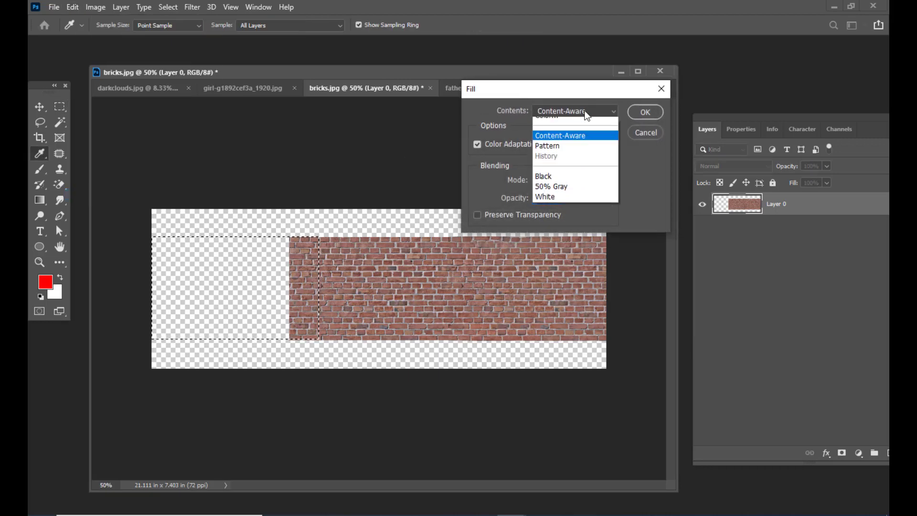
{"action": "left_click", "coordinate": [587, 113]}
{"action": "left_click_drag", "start_coordinate": [536, 82], "coordinate": [503, 83]}
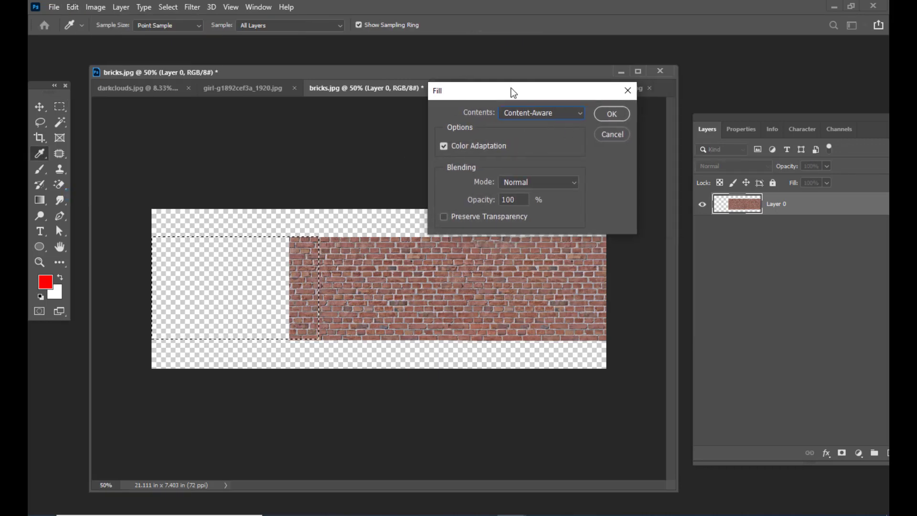
{"action": "left_click", "coordinate": [612, 115]}
{"action": "key", "text": "m"}
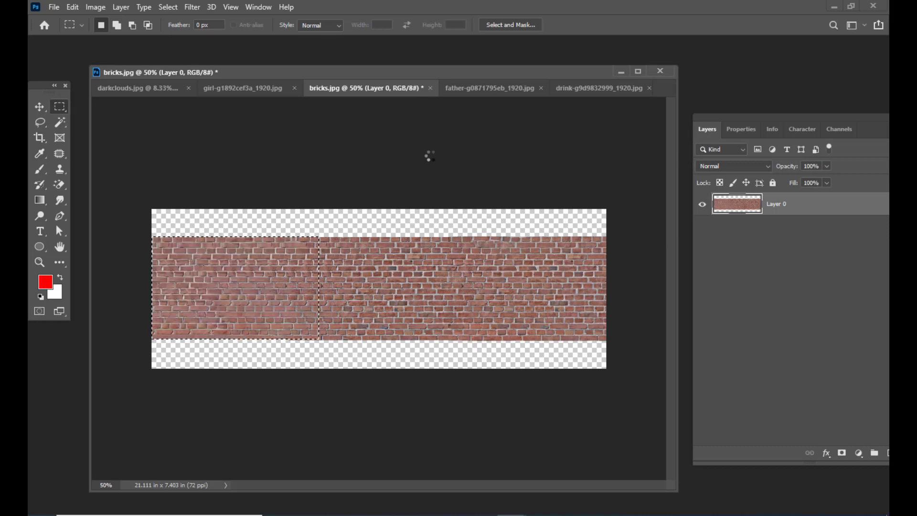
{"action": "key", "text": "ctrl+d"}
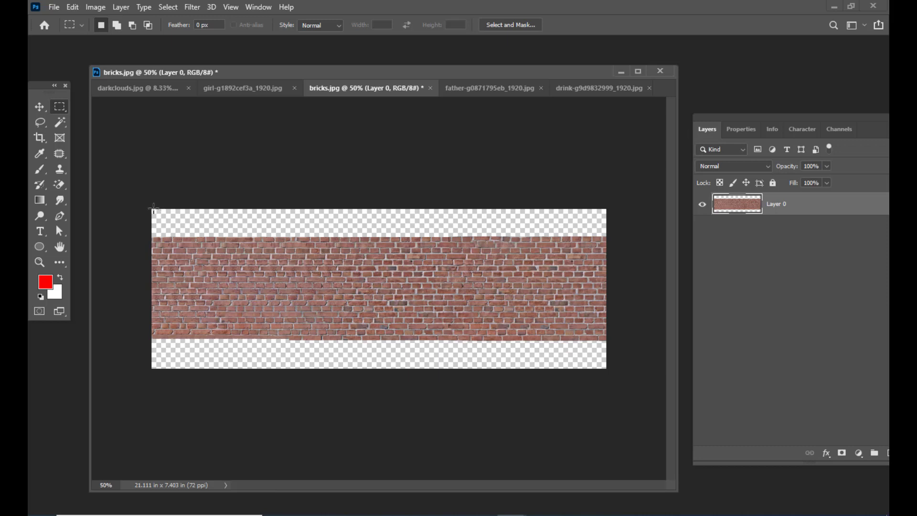
- Select the full-width transparent strip above the bricks, overlapping their top rows, fill it with Content-Aware contents and deselect
{"action": "left_click_drag", "start_coordinate": [153, 208], "coordinate": [619, 255]}
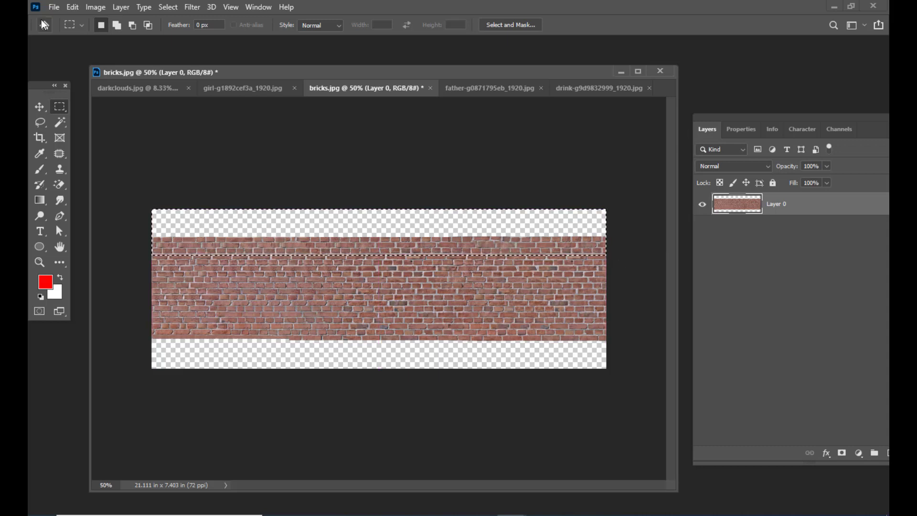
{"action": "left_click", "coordinate": [71, 7]}
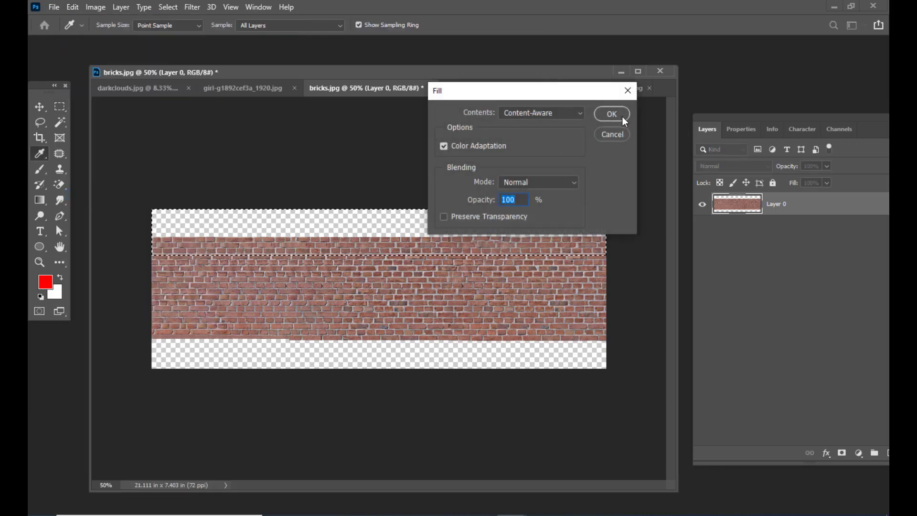
{"action": "left_click", "coordinate": [619, 116]}
{"action": "key", "text": "ctrl+d"}
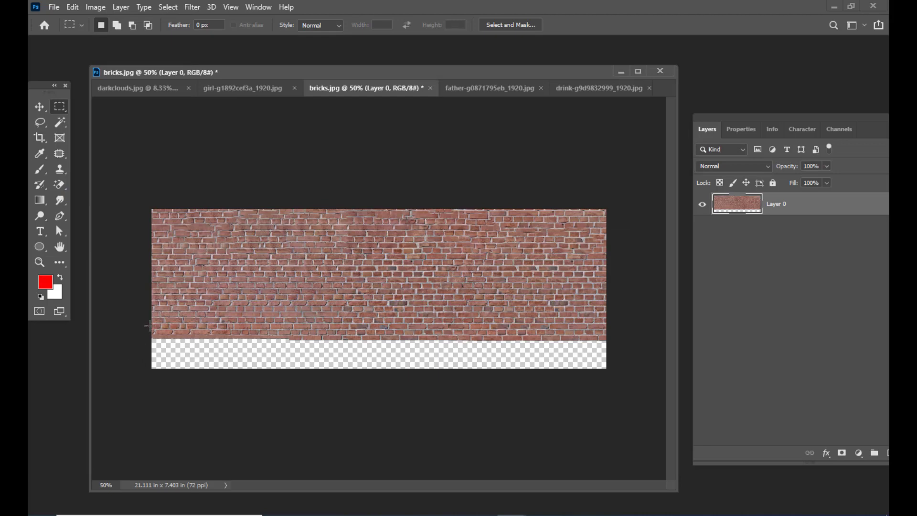
- Select the full-width transparent strip below the bricks, overlapping their lowest rows, fill it with Content-Aware contents and deselect
{"action": "left_click_drag", "start_coordinate": [151, 322], "coordinate": [614, 379]}
{"action": "left_click", "coordinate": [73, 6]}
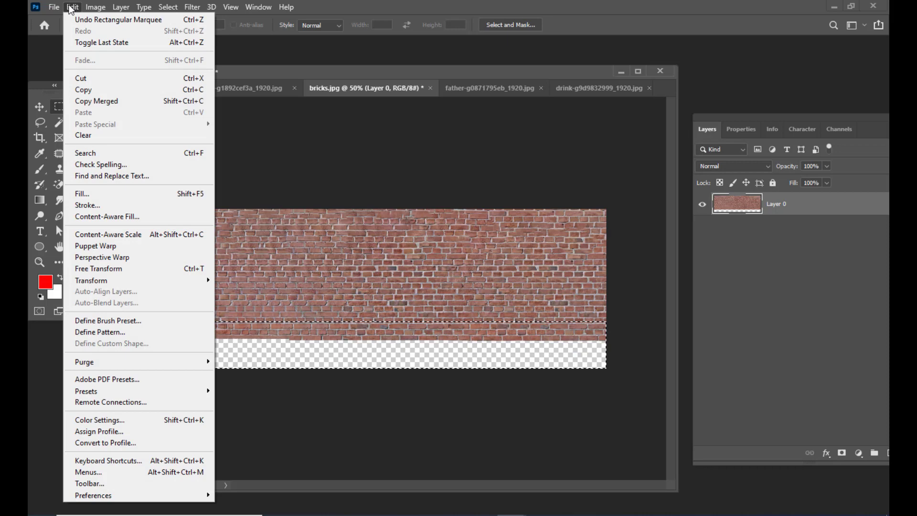
{"action": "left_click", "coordinate": [127, 196]}
{"action": "left_click", "coordinate": [610, 113]}
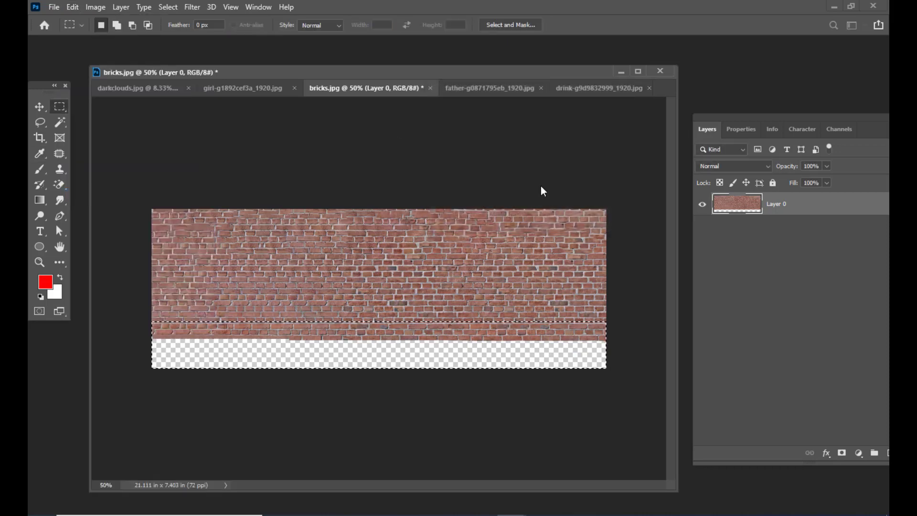
{"action": "key", "text": "ctrl+d"}
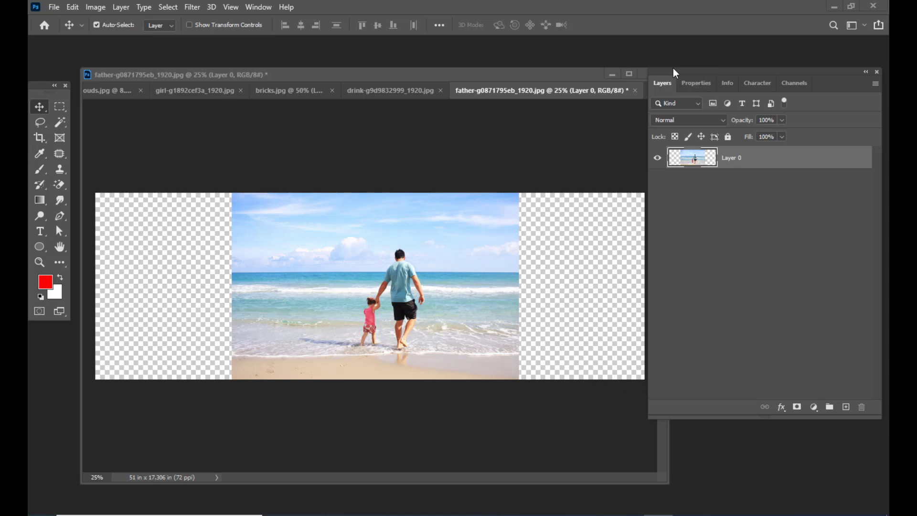
- Marquee-select the transparent area right of the beach photo, slightly overlapping the photo's edge
{"action": "left_click_drag", "start_coordinate": [676, 72], "coordinate": [716, 76]}
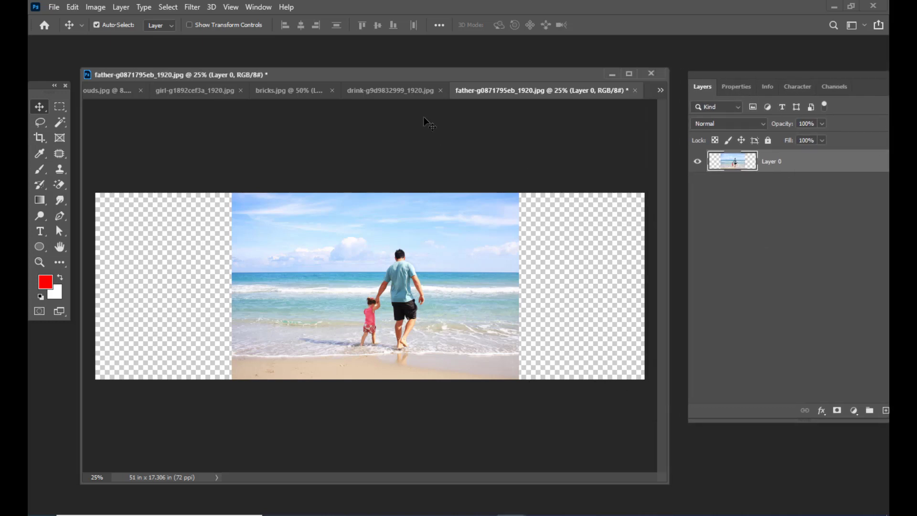
{"action": "mouse_move", "coordinate": [396, 73]}
{"action": "left_mouse_down"}
{"action": "mouse_move", "coordinate": [424, 74]}
{"action": "mouse_move", "coordinate": [409, 76]}
{"action": "left_mouse_up"}
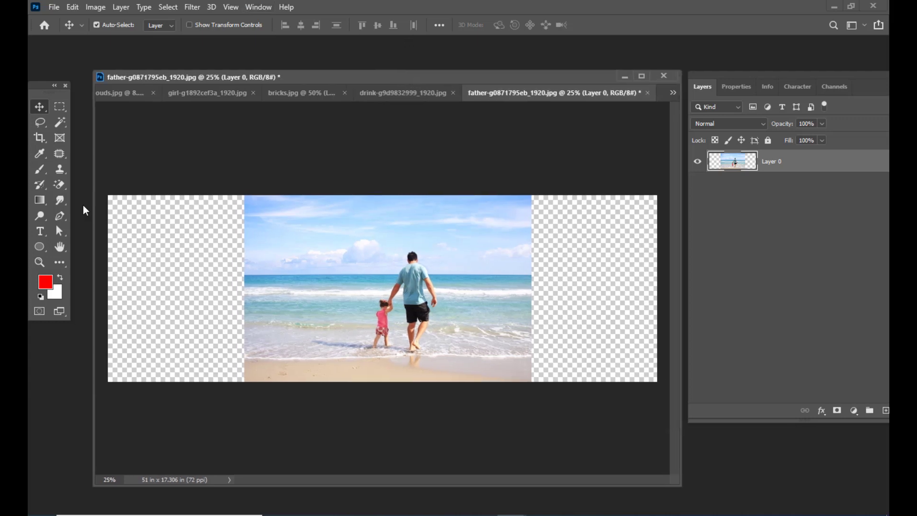
{"action": "left_click", "coordinate": [59, 106]}
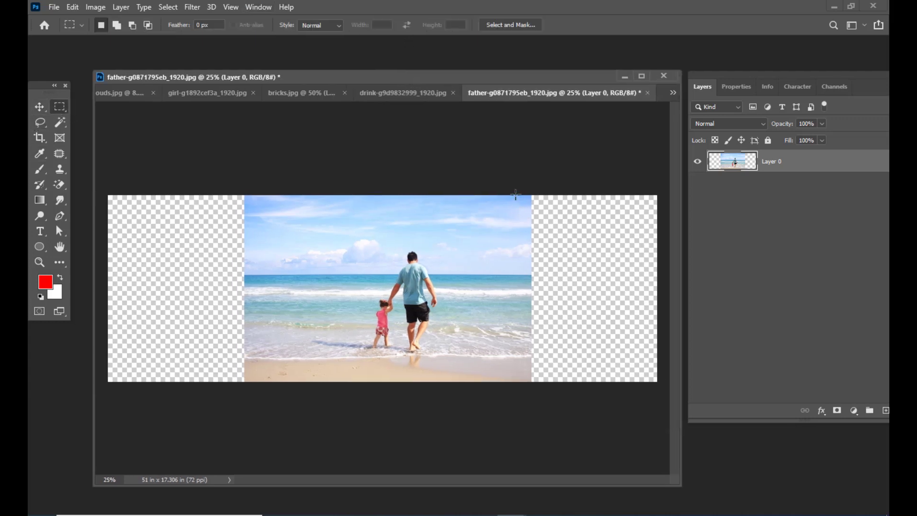
{"action": "left_click_drag", "start_coordinate": [515, 195], "coordinate": [661, 386]}
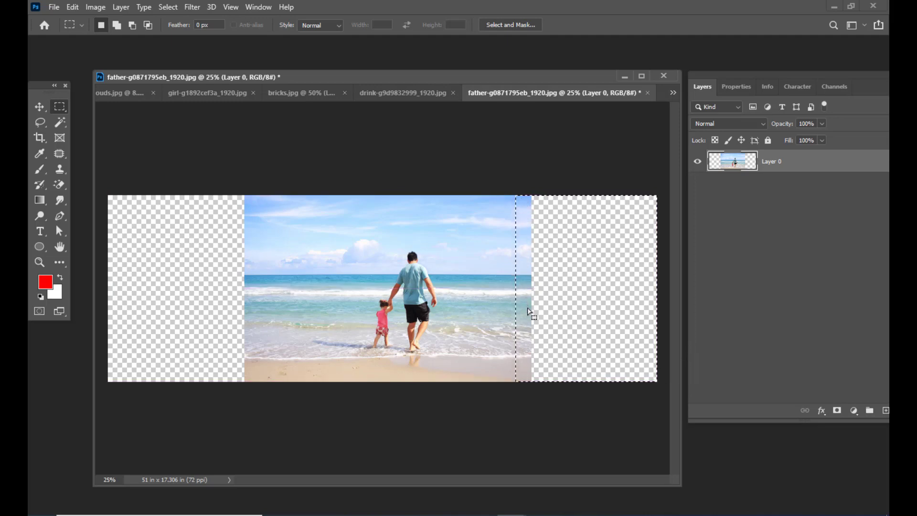
- Try filling the selected area with Content-Aware contents in Normal mode at 100% opacity, and deselect
{"action": "left_click", "coordinate": [70, 10]}
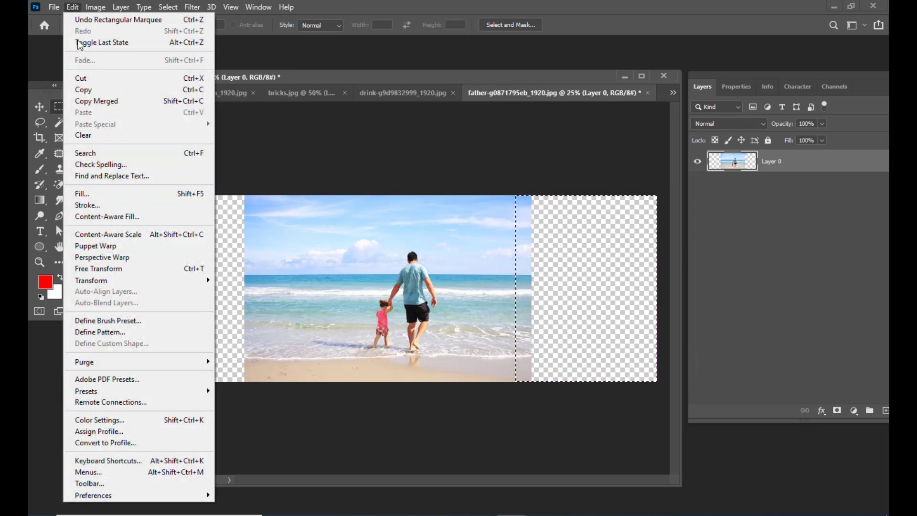
{"action": "left_click", "coordinate": [101, 194]}
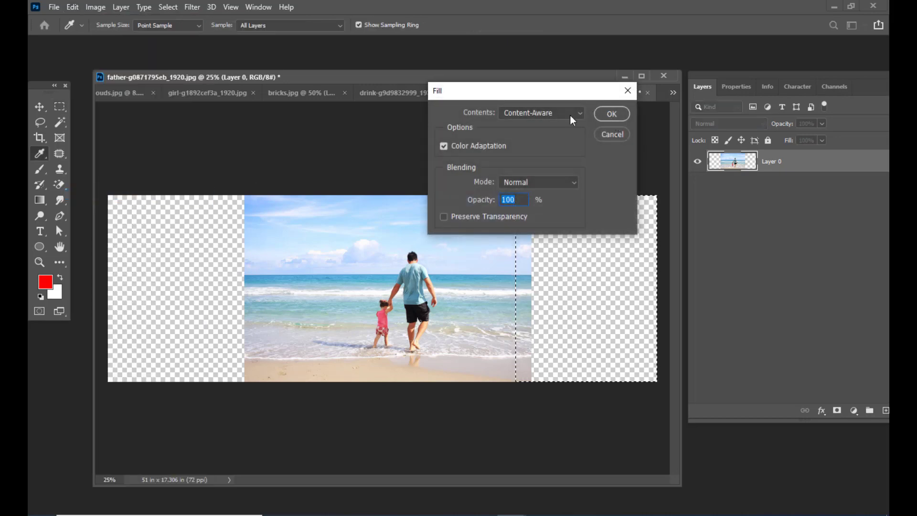
{"action": "left_click", "coordinate": [610, 114]}
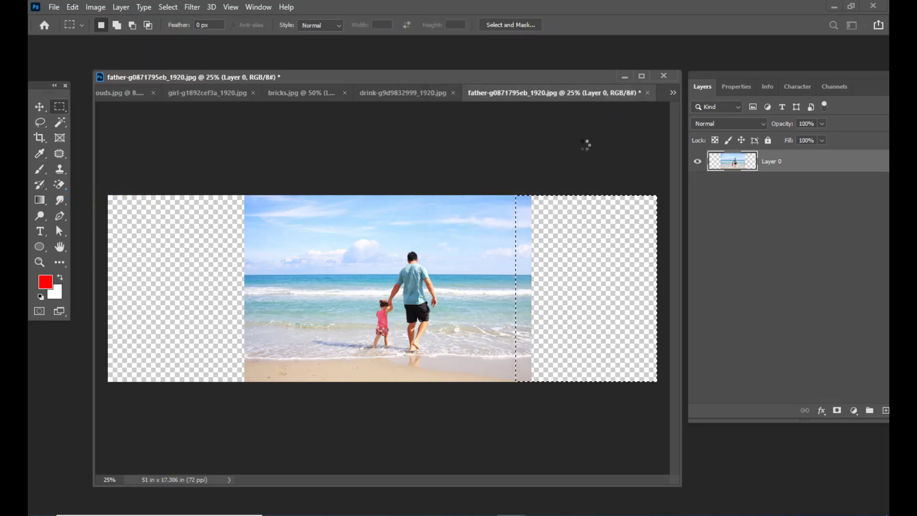
{"action": "key", "text": "ctrl+d"}
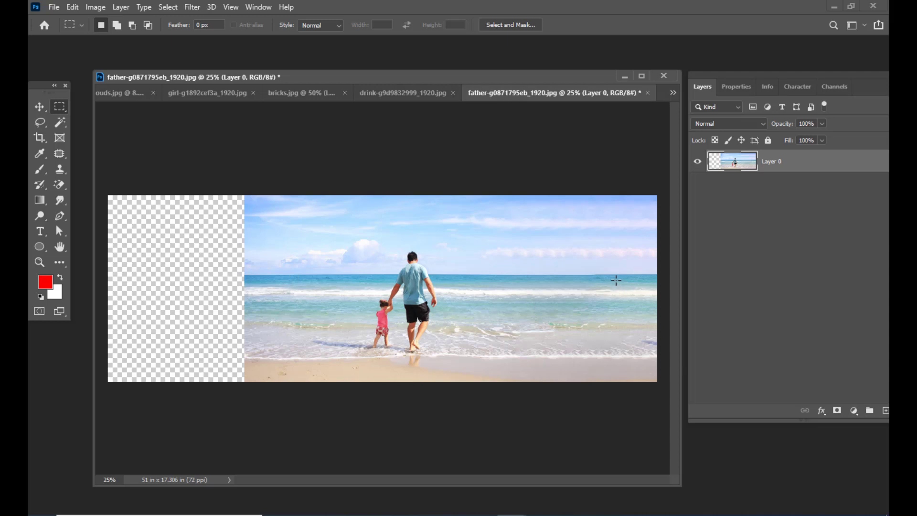
- Undo the Content-Aware fill beside the beach photo and clear the selection
{"action": "key", "text": "ctrl+z"}
{"action": "key", "text": "ctrl+z"}
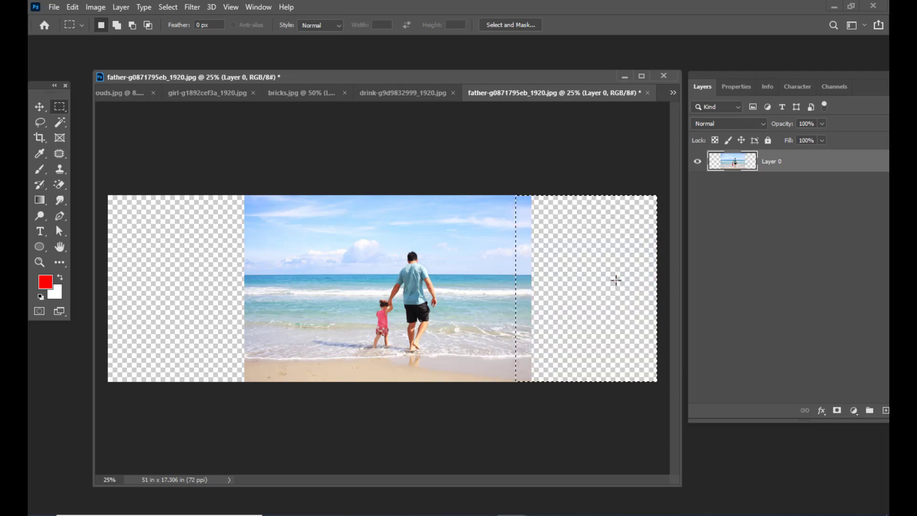
{"action": "key", "text": "ctrl+d"}
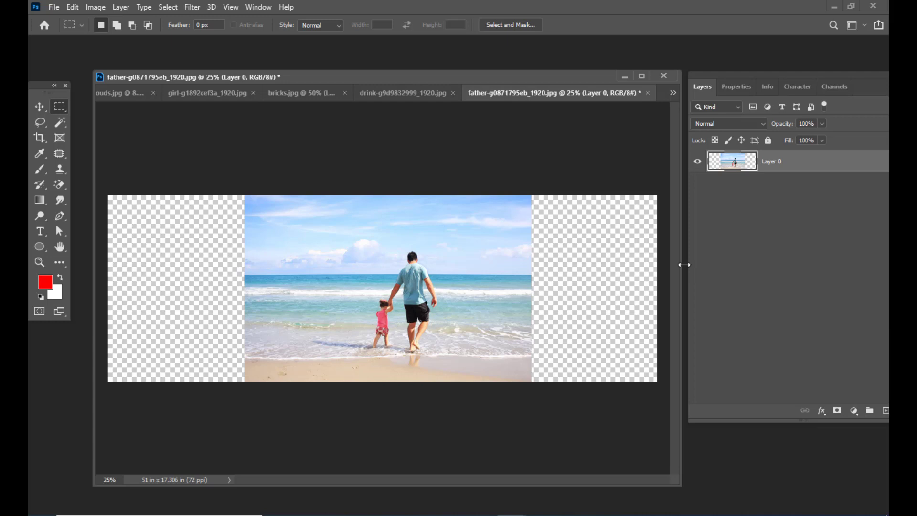
- Try stretching the beach photo towards both sides of the canvas with Content-Aware Scale, to 154.38% width at 100% height, without protection
{"action": "left_click_drag", "start_coordinate": [467, 79], "coordinate": [474, 78]}
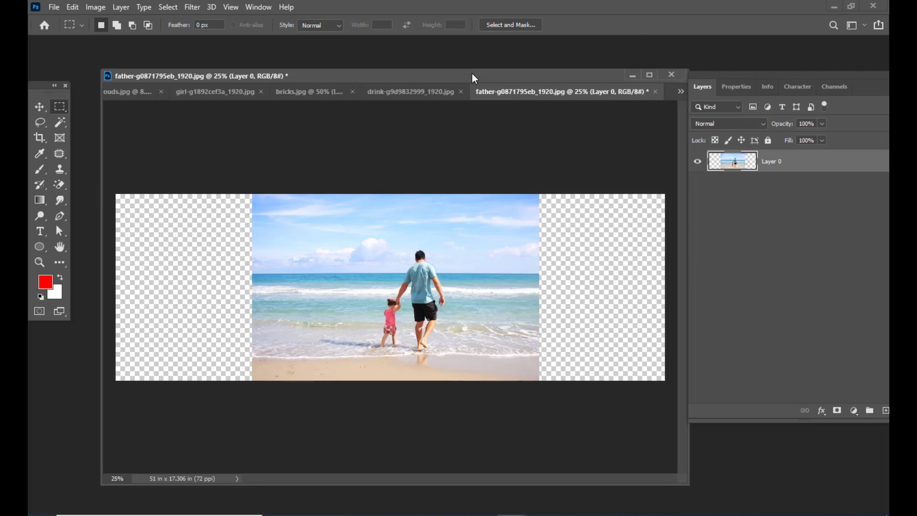
{"action": "left_click", "coordinate": [73, 9]}
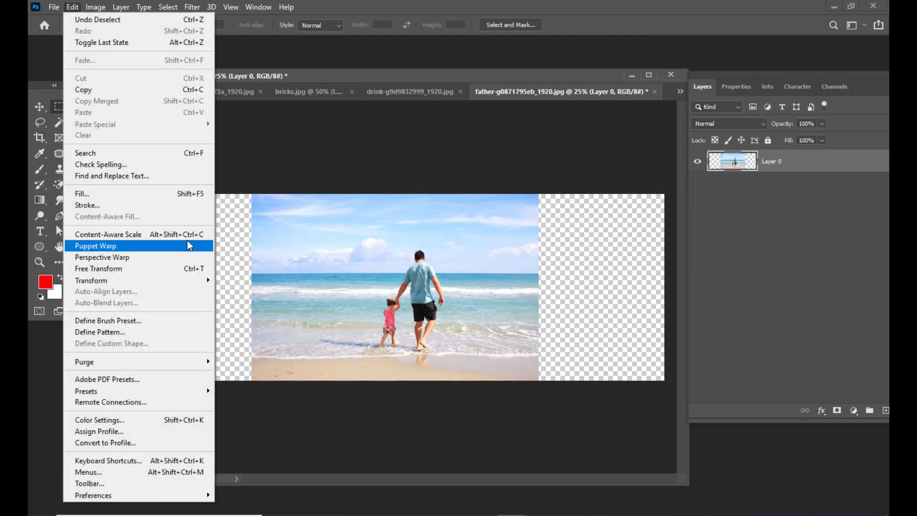
{"action": "left_click", "coordinate": [163, 235]}
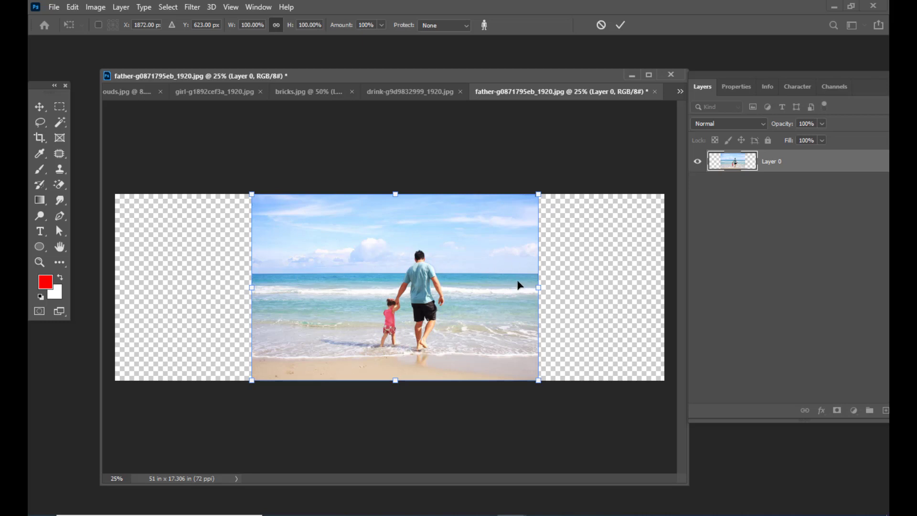
{"action": "left_click_drag", "start_coordinate": [540, 288], "coordinate": [653, 289]}
{"action": "key", "text": "ctrl+z"}
{"action": "left_click_drag", "start_coordinate": [539, 287], "coordinate": [643, 288]}
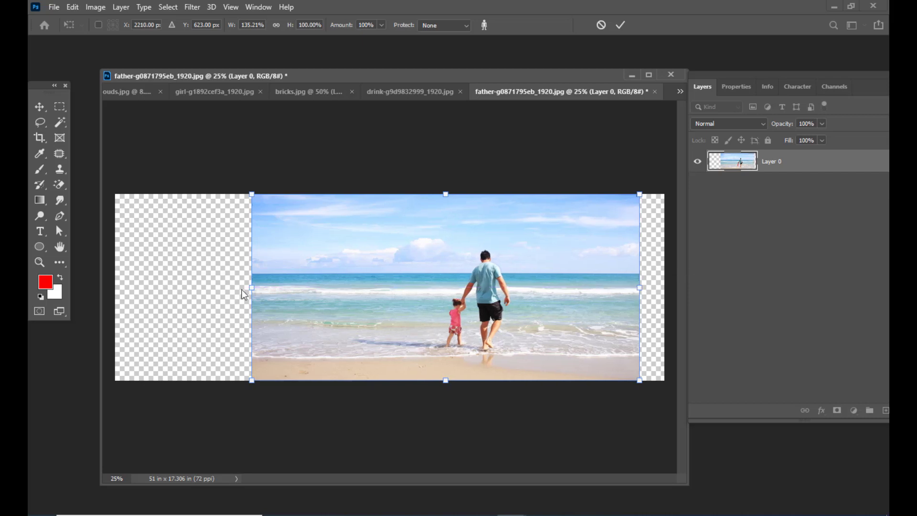
{"action": "left_click_drag", "start_coordinate": [251, 287], "coordinate": [197, 288]}
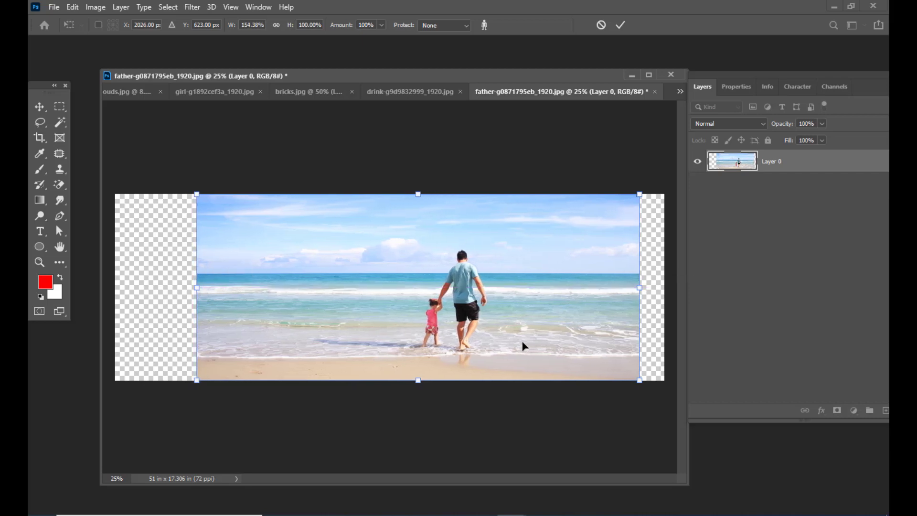
- Undo both sideways stretches and cancel the Content-Aware Scale
{"action": "key", "text": "ctrl+z"}
{"action": "key", "text": "ctrl+z"}
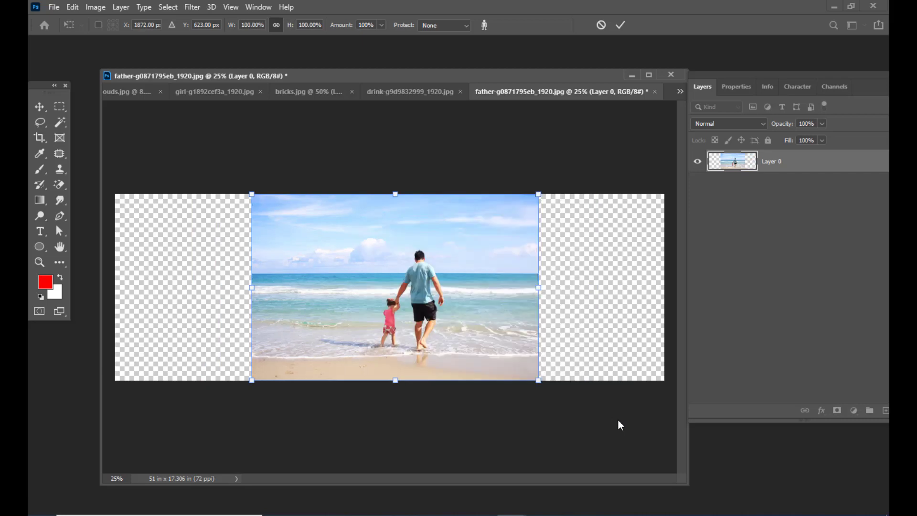
{"action": "key", "text": "Escape"}
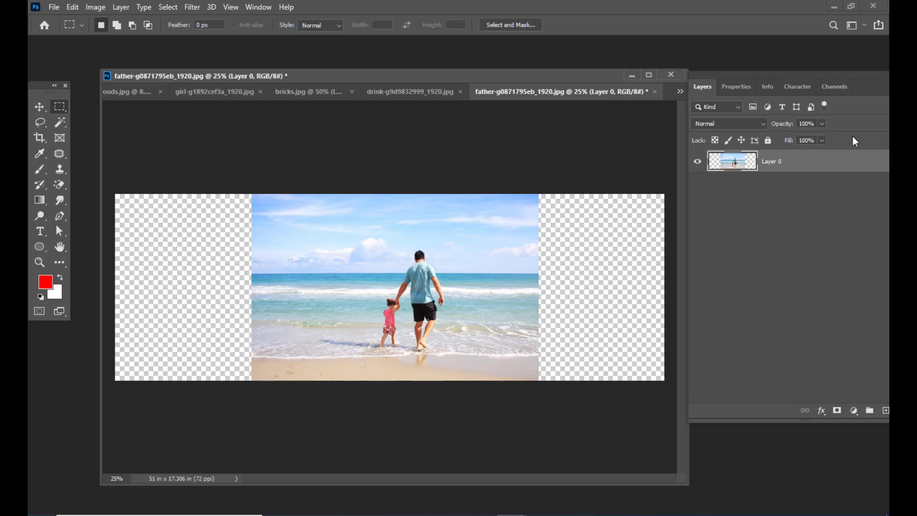
- Outline the father and child, including the shadow and the reflection on the sand, with a freehand Lasso selection
{"action": "left_click_drag", "start_coordinate": [755, 78], "coordinate": [675, 62]}
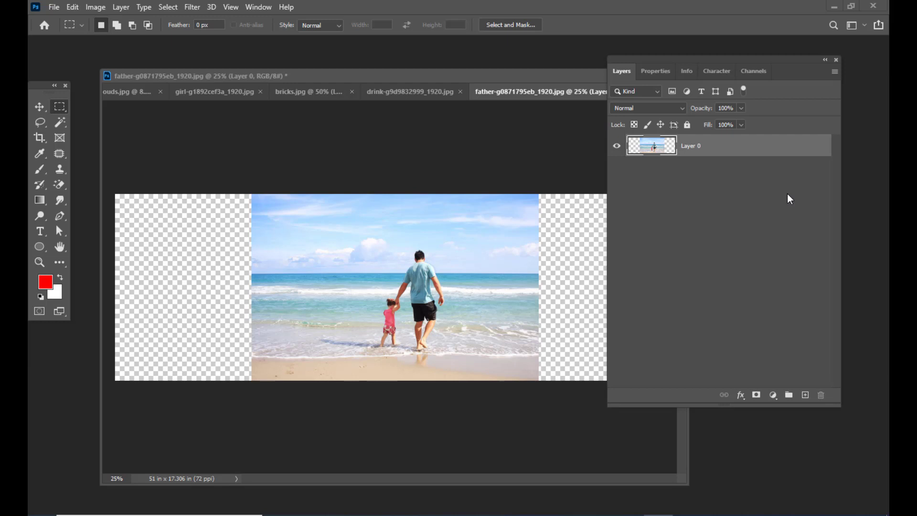
{"action": "left_click", "coordinate": [39, 123]}
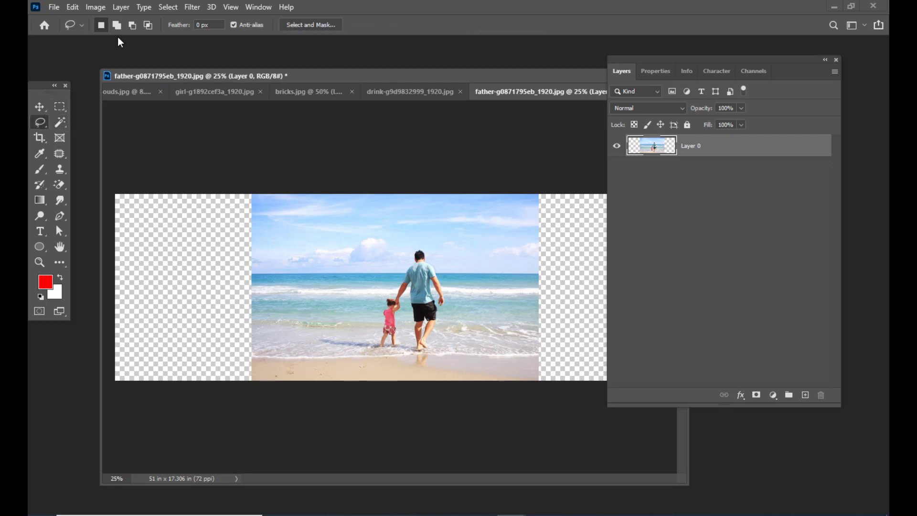
{"action": "left_click_drag", "start_coordinate": [34, 87], "coordinate": [49, 87]}
{"action": "left_click_drag", "start_coordinate": [344, 76], "coordinate": [345, 63]}
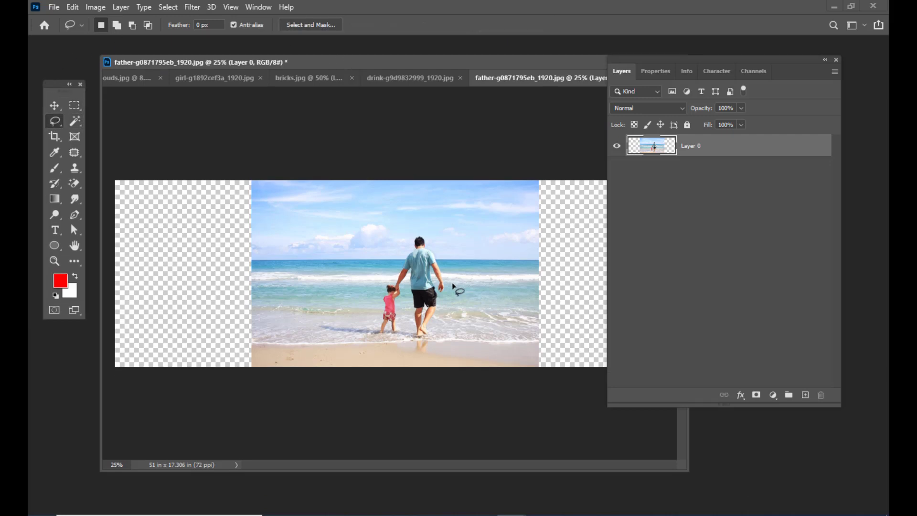
{"action": "mouse_move", "coordinate": [407, 295]}
{"action": "left_mouse_down"}
{"action": "mouse_move", "coordinate": [398, 333]}
{"action": "mouse_move", "coordinate": [374, 335]}
{"action": "mouse_move", "coordinate": [382, 277]}
{"action": "mouse_move", "coordinate": [416, 230]}
{"action": "mouse_move", "coordinate": [433, 233]}
{"action": "mouse_move", "coordinate": [453, 292]}
{"action": "mouse_move", "coordinate": [422, 366]}
{"action": "left_mouse_up"}
{"action": "left_click", "coordinate": [230, 332]}
{"action": "mouse_move", "coordinate": [373, 338]}
{"action": "left_mouse_down"}
{"action": "mouse_move", "coordinate": [330, 339]}
{"action": "mouse_move", "coordinate": [314, 328]}
{"action": "mouse_move", "coordinate": [378, 324]}
{"action": "mouse_move", "coordinate": [383, 283]}
{"action": "mouse_move", "coordinate": [412, 234]}
{"action": "mouse_move", "coordinate": [432, 236]}
{"action": "mouse_move", "coordinate": [448, 294]}
{"action": "mouse_move", "coordinate": [430, 356]}
{"action": "left_mouse_up"}
- Save the selection around the father and child as an alpha channel
{"action": "left_click_drag", "start_coordinate": [621, 61], "coordinate": [612, 61]}
{"action": "left_click", "coordinate": [751, 78]}
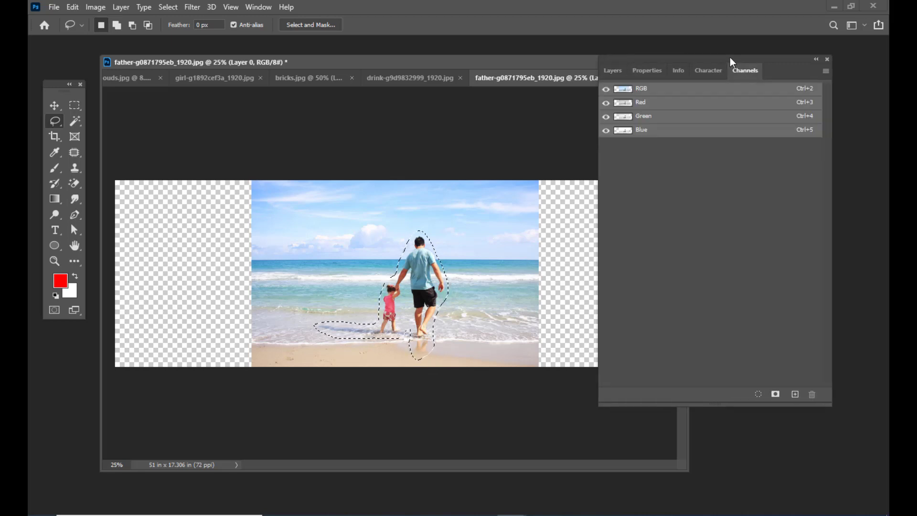
{"action": "left_click_drag", "start_coordinate": [731, 59], "coordinate": [670, 56]}
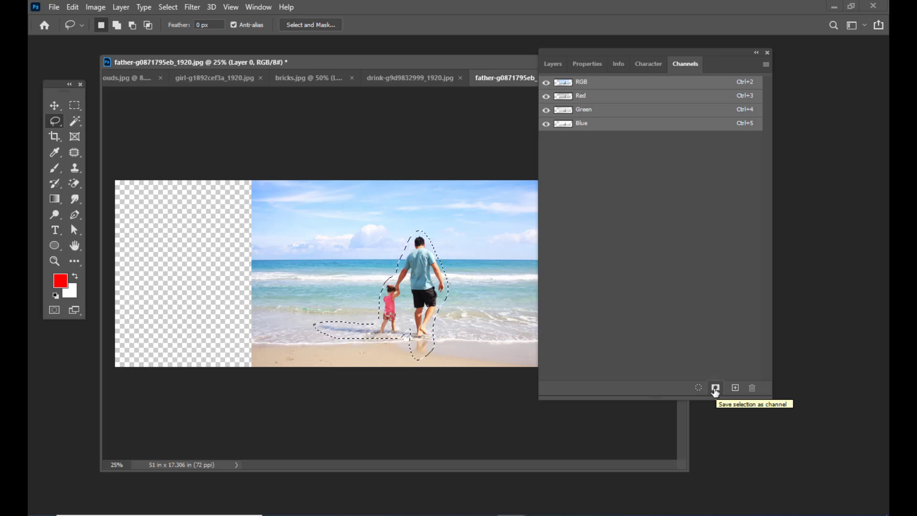
{"action": "left_click", "coordinate": [715, 389]}
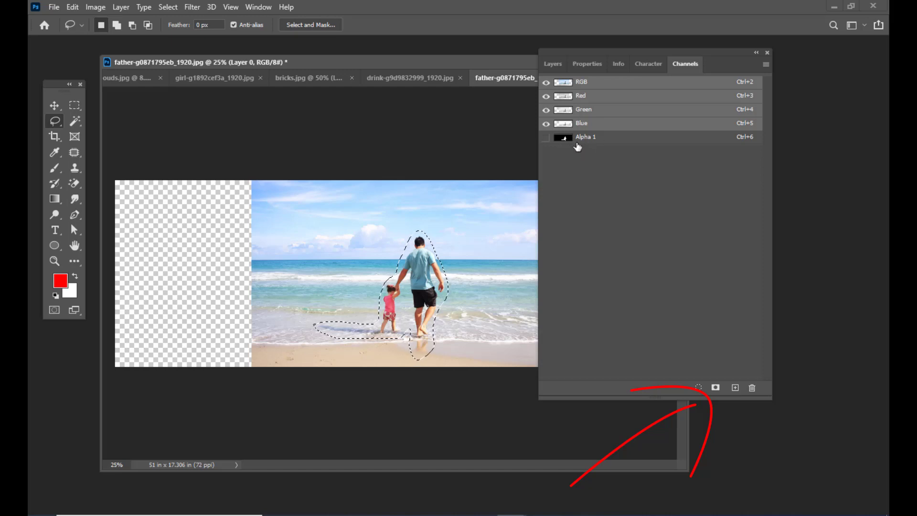
{"action": "left_click_drag", "start_coordinate": [583, 55], "coordinate": [637, 61]}
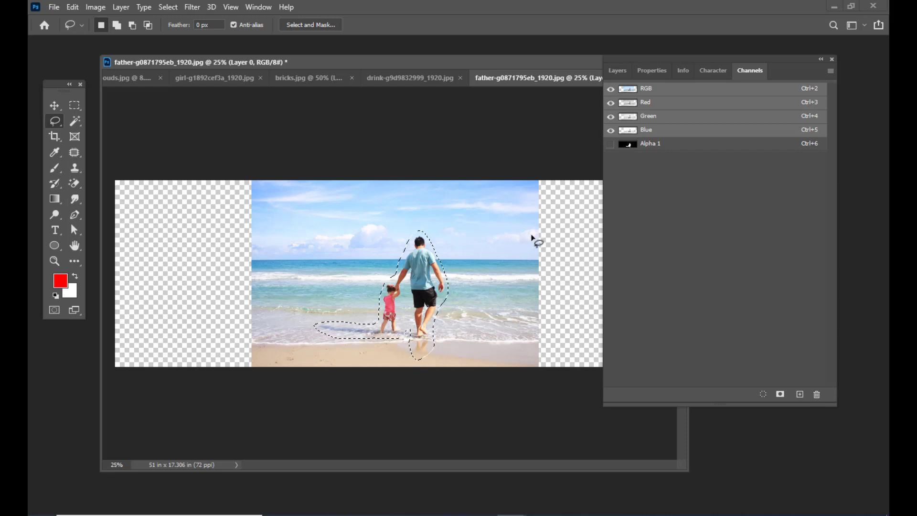
- Deselect the father and child and return from the channels to the layer list
{"action": "key", "text": "ctrl+d"}
{"action": "left_click_drag", "start_coordinate": [605, 62], "coordinate": [635, 63]}
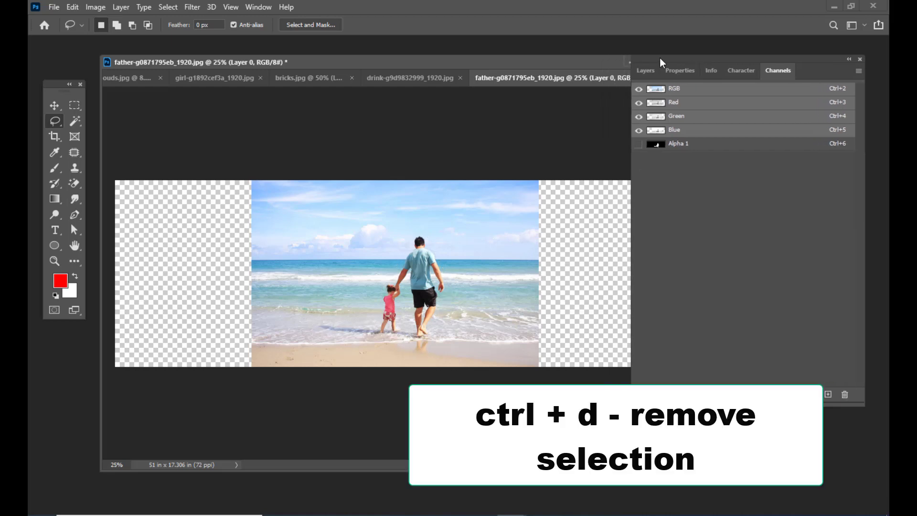
{"action": "left_click_drag", "start_coordinate": [508, 67], "coordinate": [505, 91]}
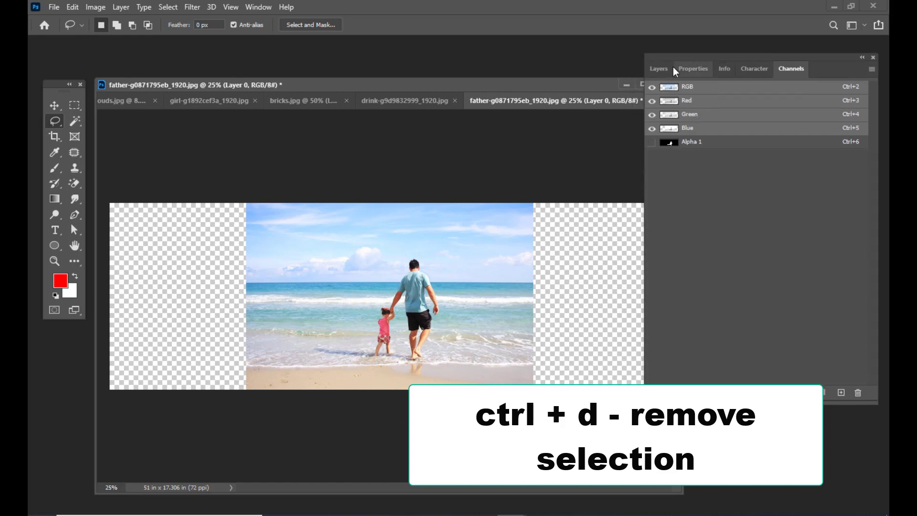
{"action": "key", "text": "F7"}
{"action": "left_click_drag", "start_coordinate": [672, 55], "coordinate": [702, 57]}
{"action": "mouse_move", "coordinate": [549, 89]}
{"action": "left_mouse_down"}
{"action": "mouse_move", "coordinate": [561, 82]}
{"action": "mouse_move", "coordinate": [539, 91]}
{"action": "left_mouse_up"}
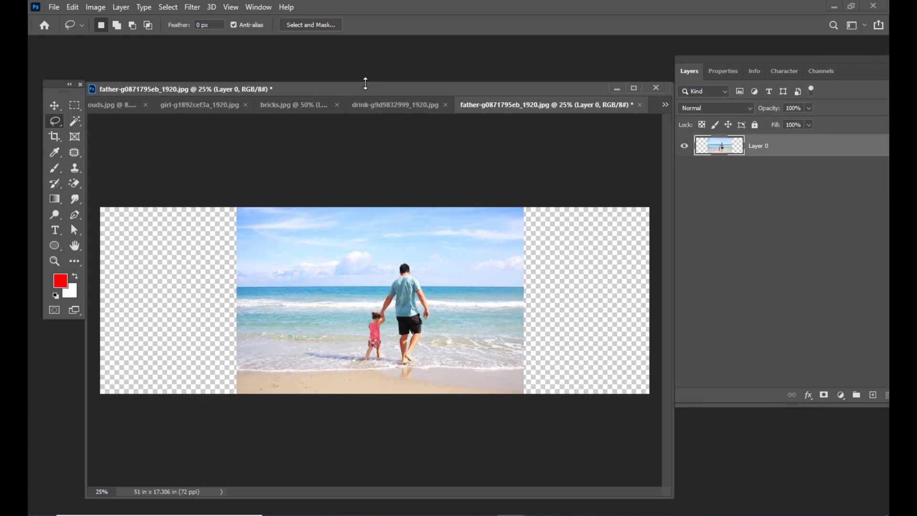
{"action": "left_click_drag", "start_coordinate": [365, 84], "coordinate": [377, 91]}
- Start Content-Aware Scale on the beach photo and set the Alpha 1 channel as the protected area
{"action": "left_click", "coordinate": [54, 7]}
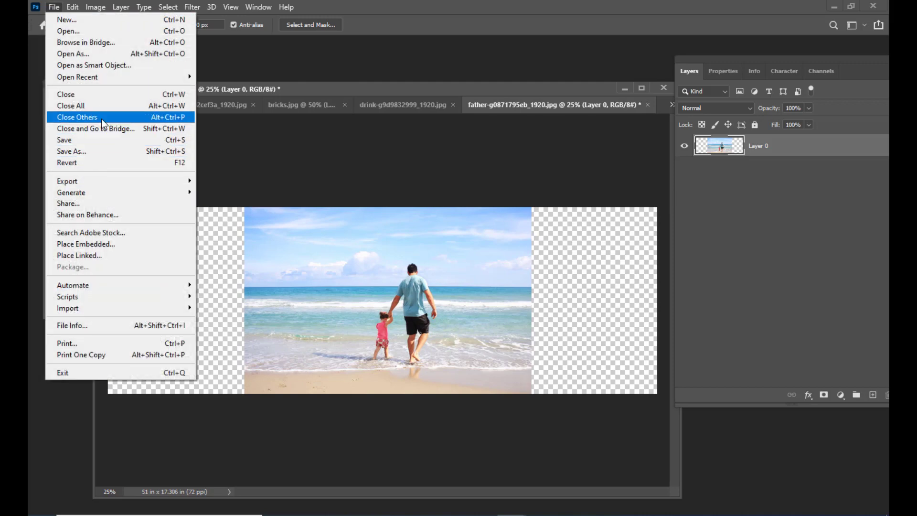
{"action": "mouse_move", "coordinate": [76, 7]}
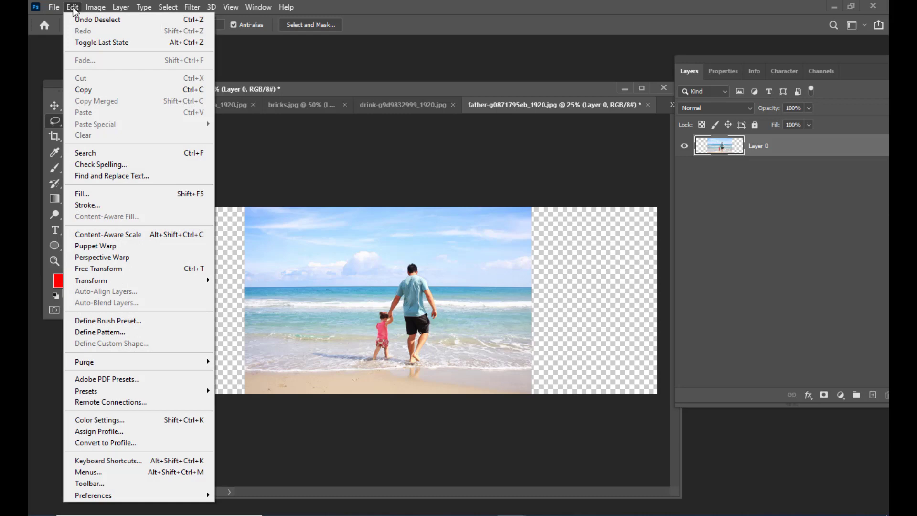
{"action": "left_click", "coordinate": [152, 235]}
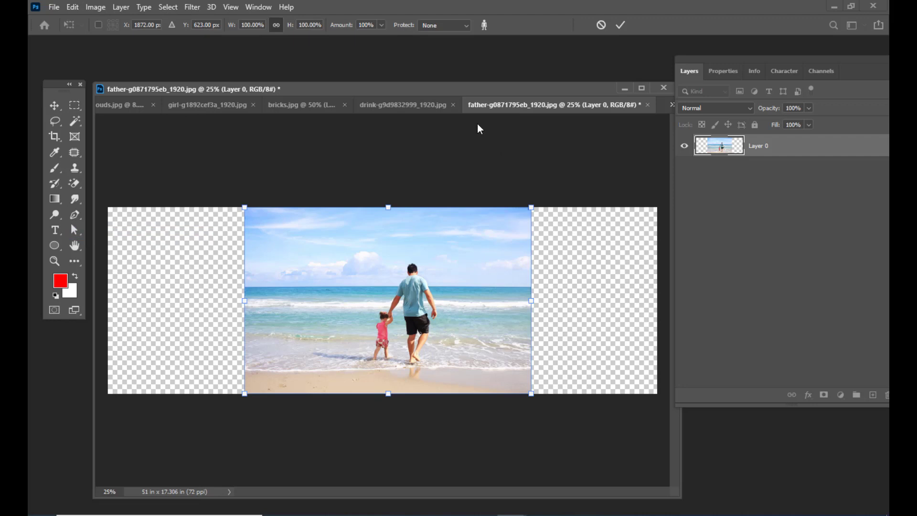
{"action": "left_click_drag", "start_coordinate": [438, 89], "coordinate": [452, 89]}
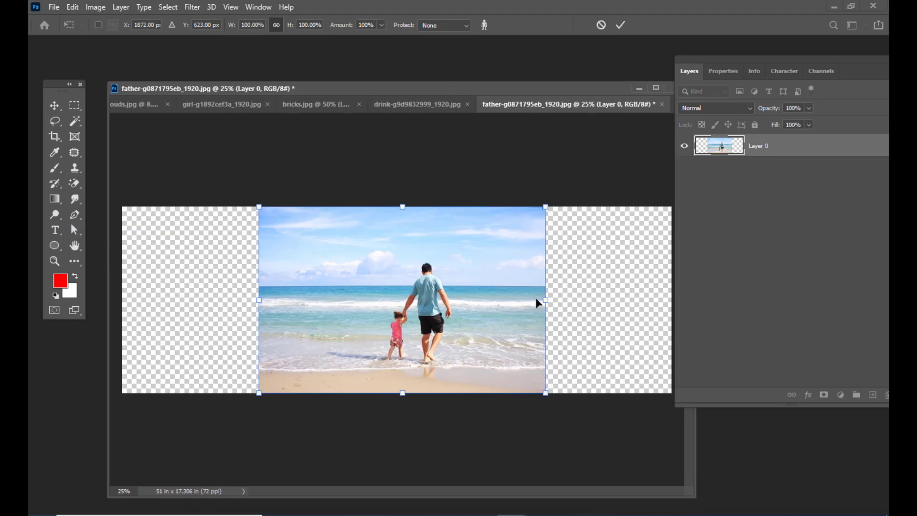
{"action": "left_click_drag", "start_coordinate": [547, 302], "coordinate": [569, 300]}
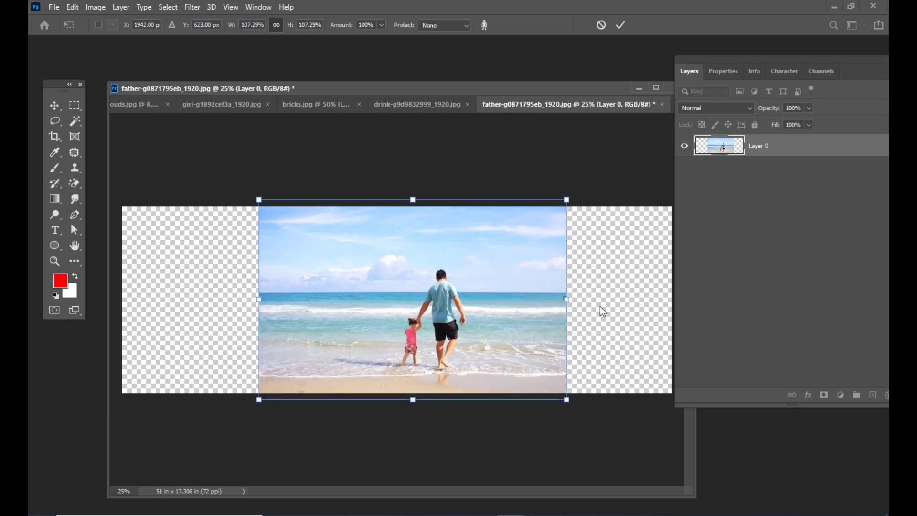
{"action": "key", "text": "ctrl+z"}
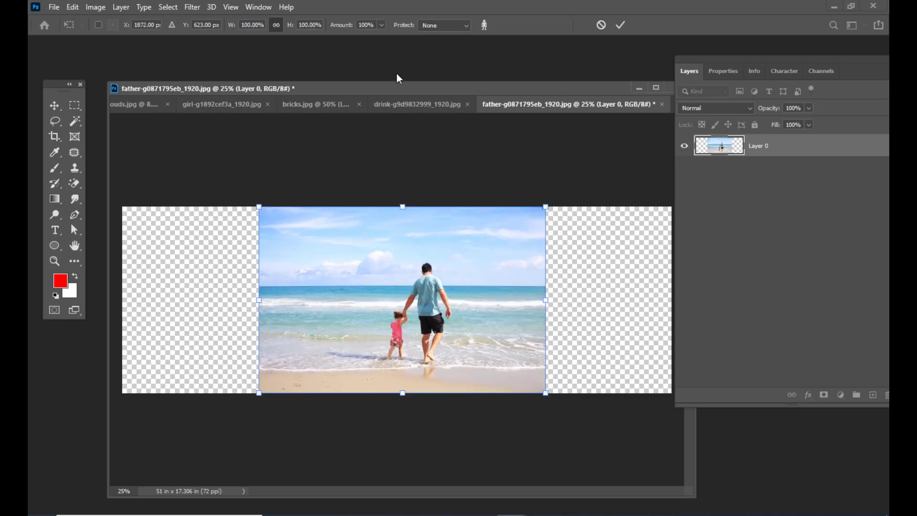
{"action": "left_click_drag", "start_coordinate": [398, 86], "coordinate": [400, 87]}
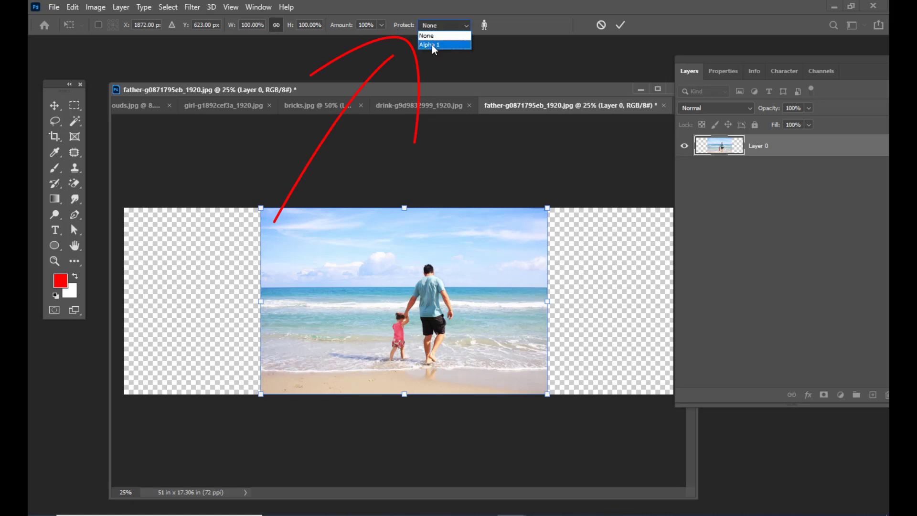
{"action": "left_click", "coordinate": [432, 44]}
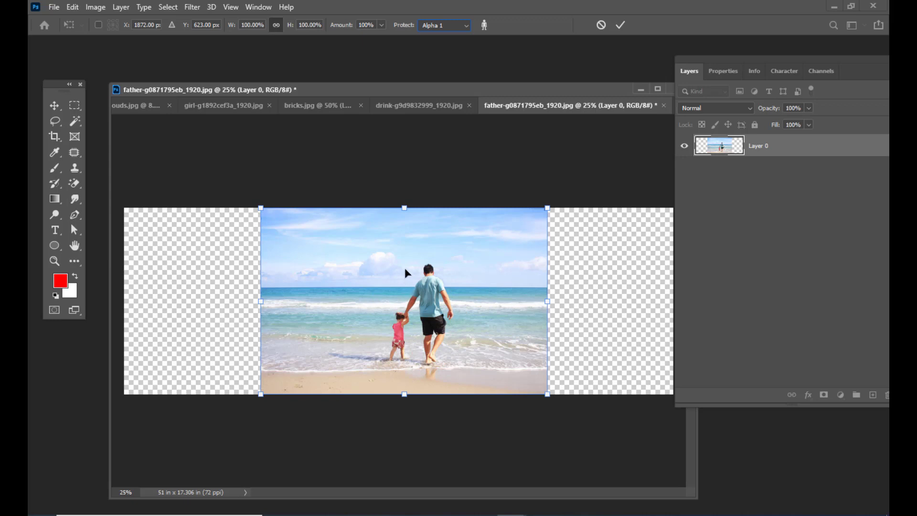
- Stretch the protected beach photo sideways to both canvas edges, to 191.25% width at 100% height, and apply the scale
{"action": "left_click_drag", "start_coordinate": [504, 90], "coordinate": [500, 80]}
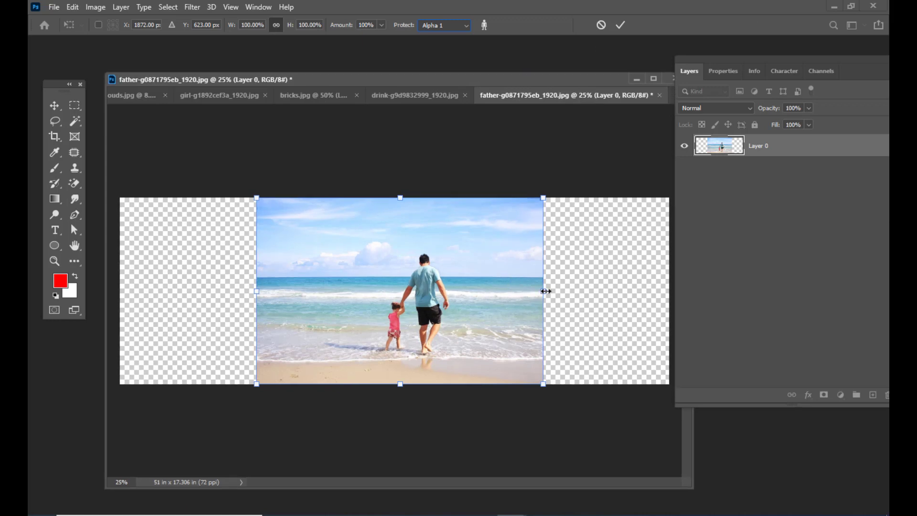
{"action": "left_click_drag", "start_coordinate": [544, 291], "coordinate": [670, 291]}
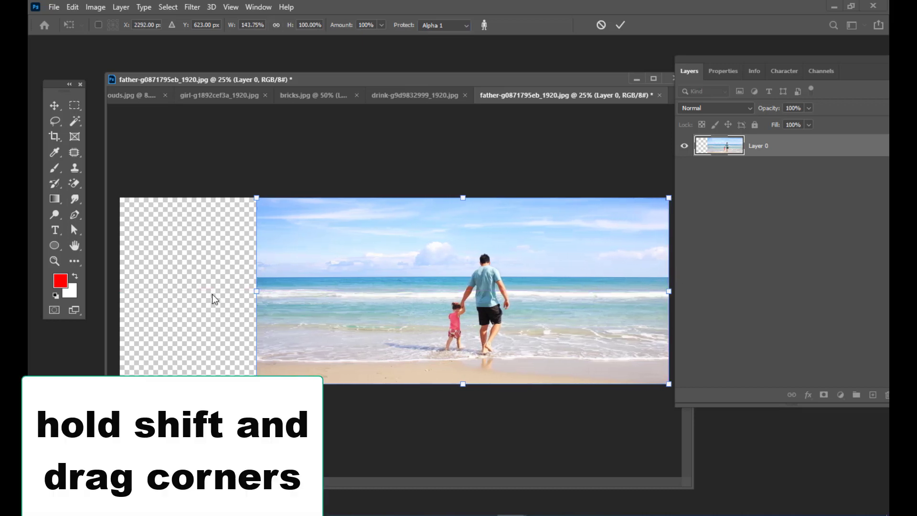
{"action": "left_click_drag", "start_coordinate": [260, 288], "coordinate": [120, 289]}
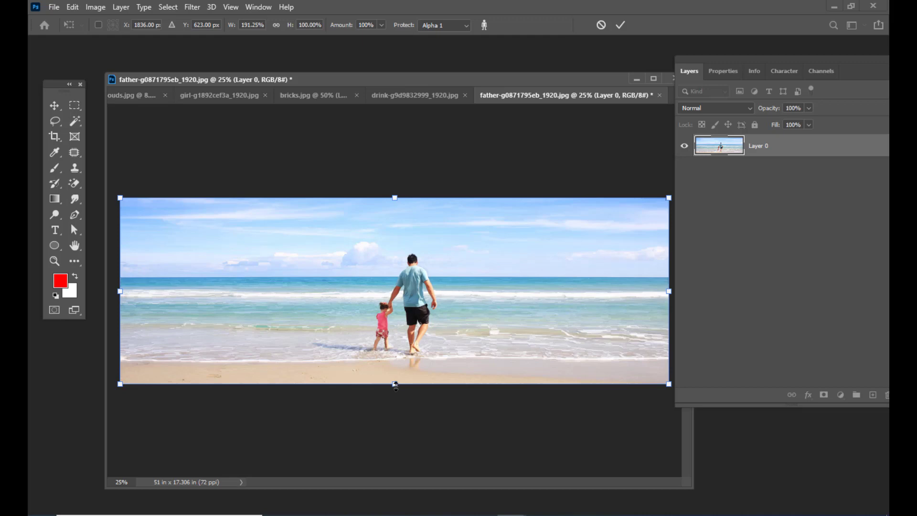
{"action": "key", "text": "Return"}
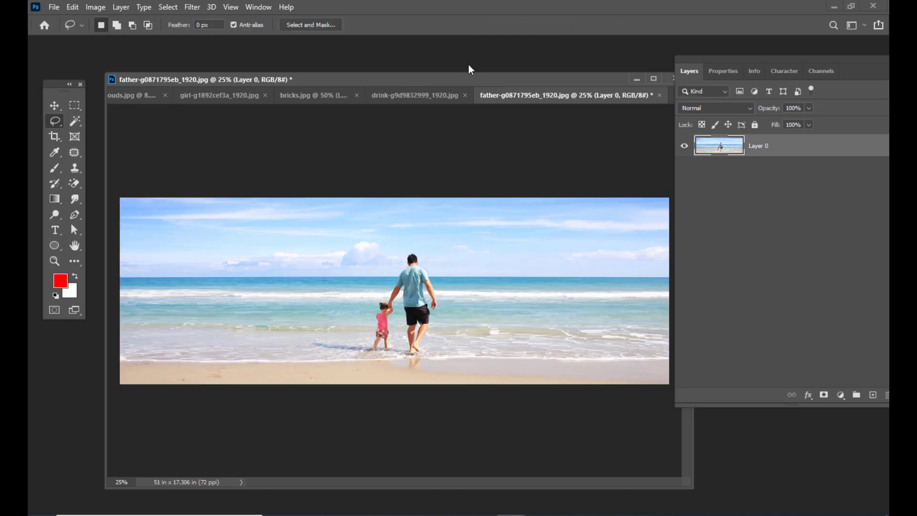
{"action": "left_click_drag", "start_coordinate": [674, 71], "coordinate": [694, 70]}
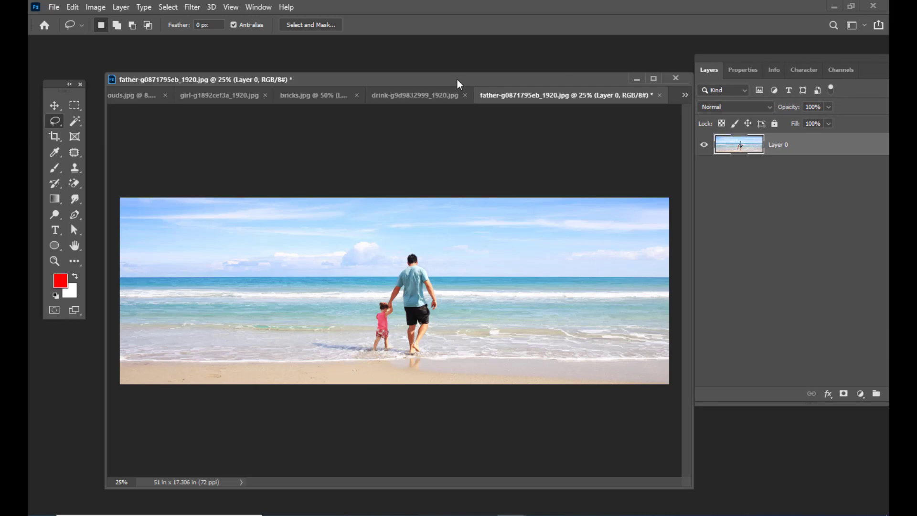
{"action": "left_click_drag", "start_coordinate": [459, 78], "coordinate": [475, 79]}
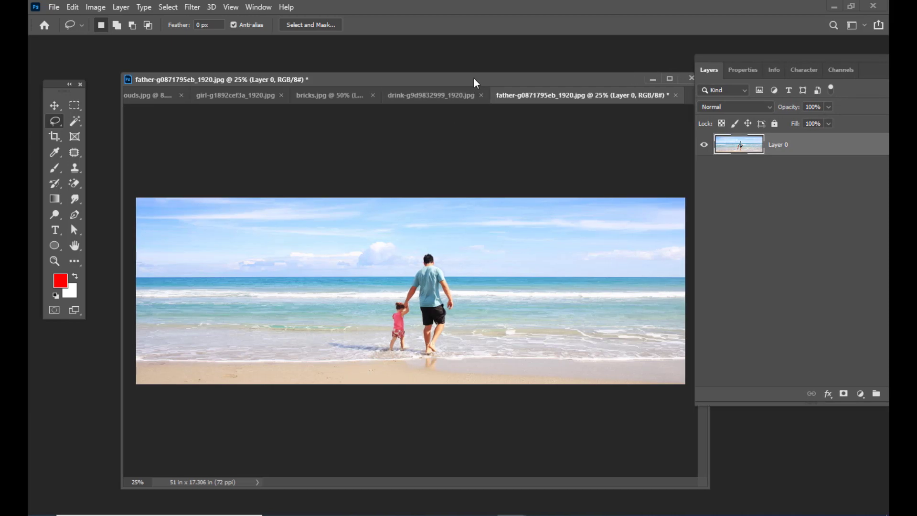
- Switch to the girl-g1892cef3a_1920.jpg document and outline the girl and her reflection with a freehand Lasso selection
{"action": "left_click", "coordinate": [422, 97]}
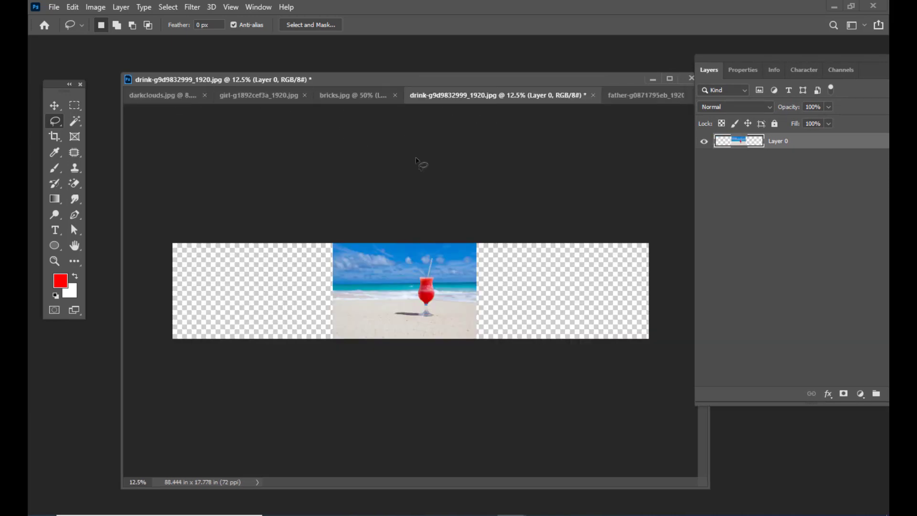
{"action": "left_click", "coordinate": [269, 95]}
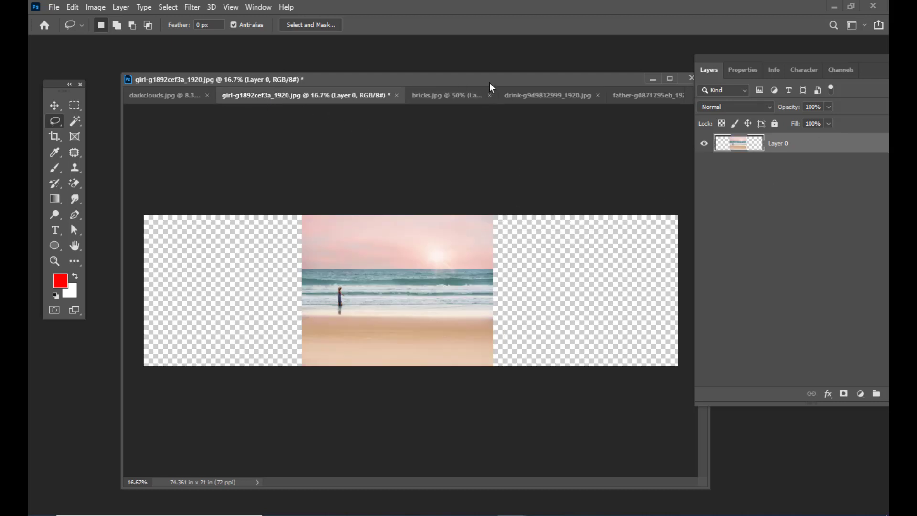
{"action": "left_click_drag", "start_coordinate": [489, 82], "coordinate": [482, 85]}
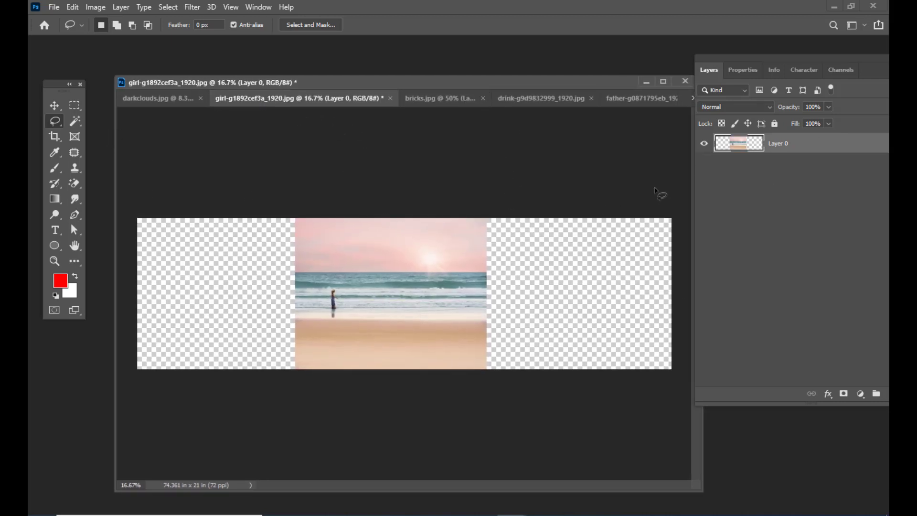
{"action": "left_click_drag", "start_coordinate": [742, 56], "coordinate": [674, 58]}
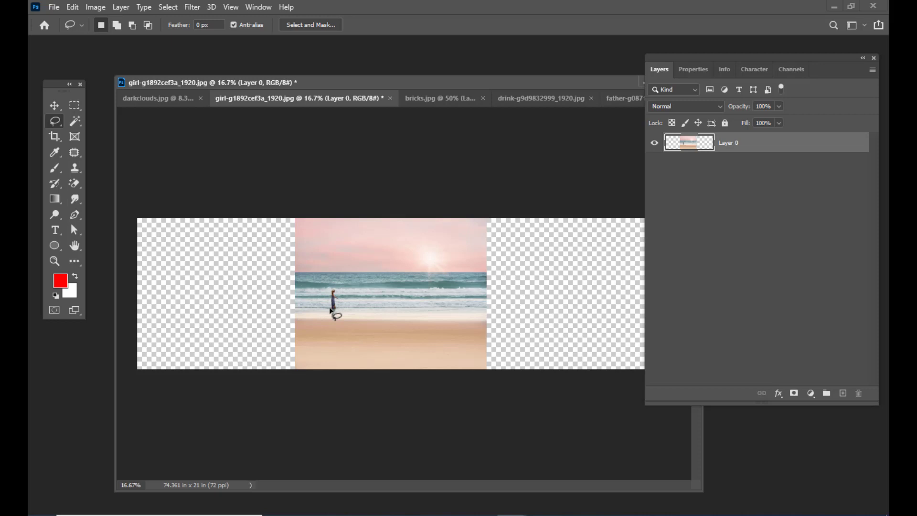
{"action": "mouse_move", "coordinate": [329, 295]}
{"action": "left_mouse_down"}
{"action": "mouse_move", "coordinate": [341, 292]}
{"action": "mouse_move", "coordinate": [342, 320]}
{"action": "mouse_move", "coordinate": [332, 316]}
{"action": "left_mouse_up"}
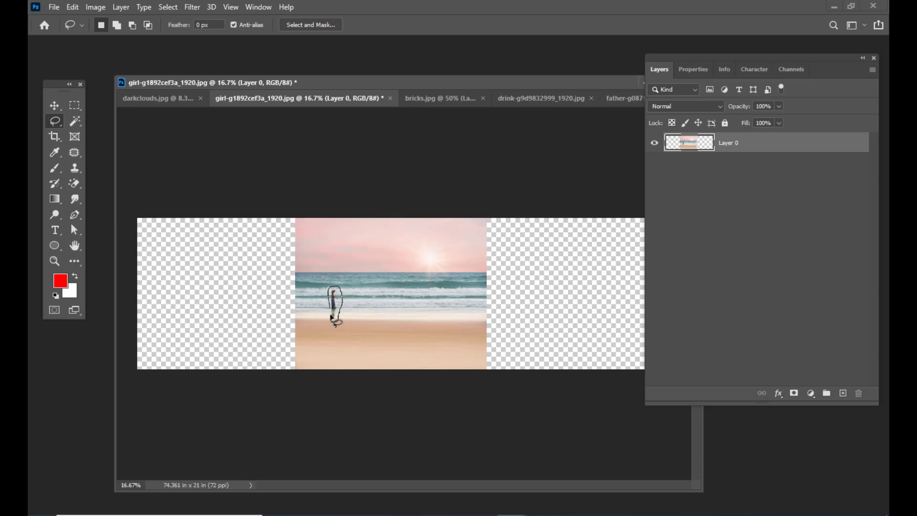
- Save the selection around the girl as an alpha channel, check its mask, and return to the layer list with the RGB composite active
{"action": "left_click", "coordinate": [790, 72]}
{"action": "left_click_drag", "start_coordinate": [721, 59], "coordinate": [601, 53]}
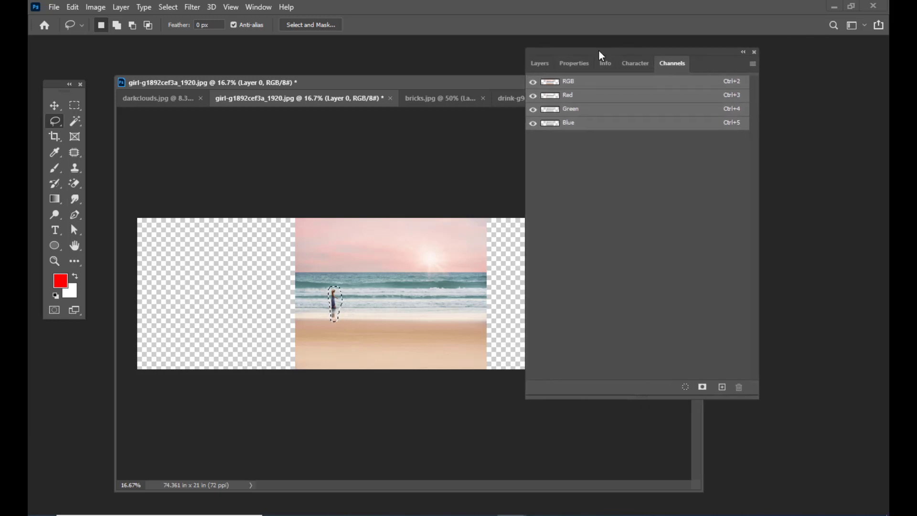
{"action": "left_click", "coordinate": [699, 387]}
{"action": "left_click", "coordinate": [590, 137]}
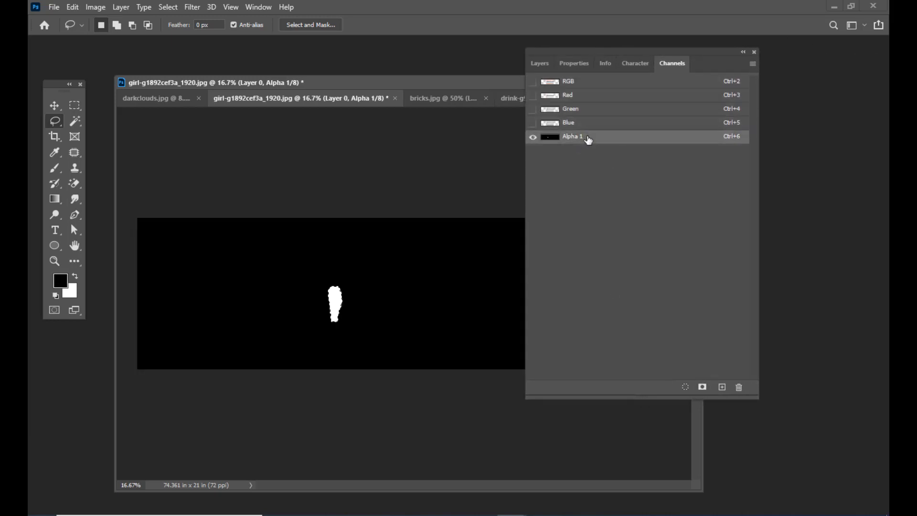
{"action": "left_click", "coordinate": [600, 82]}
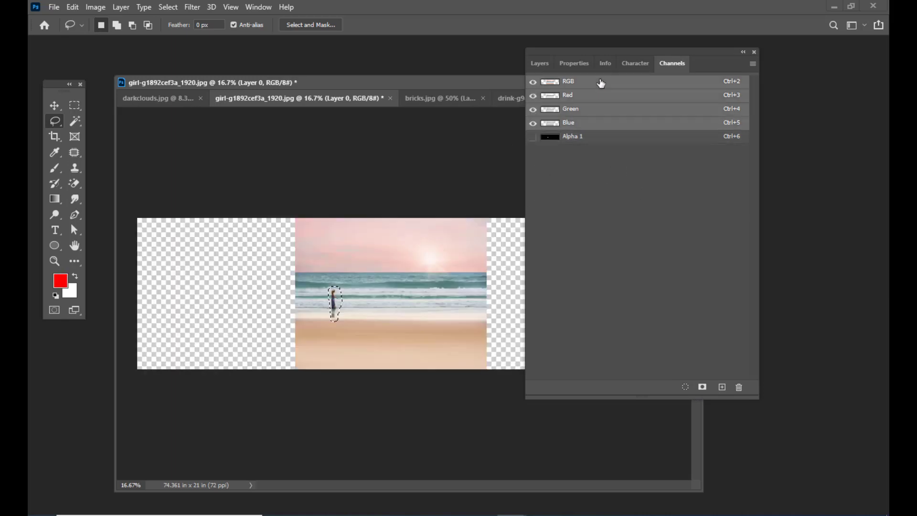
{"action": "left_click_drag", "start_coordinate": [575, 54], "coordinate": [628, 67]}
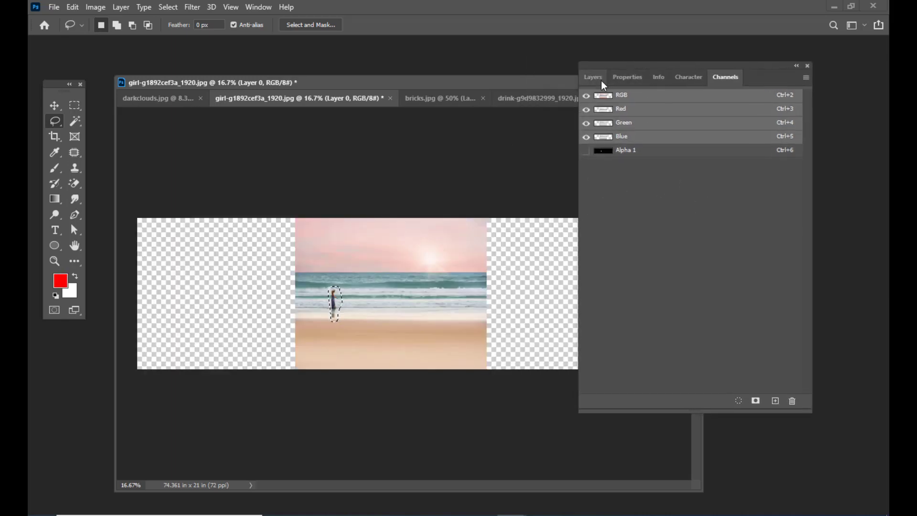
{"action": "left_click", "coordinate": [591, 79]}
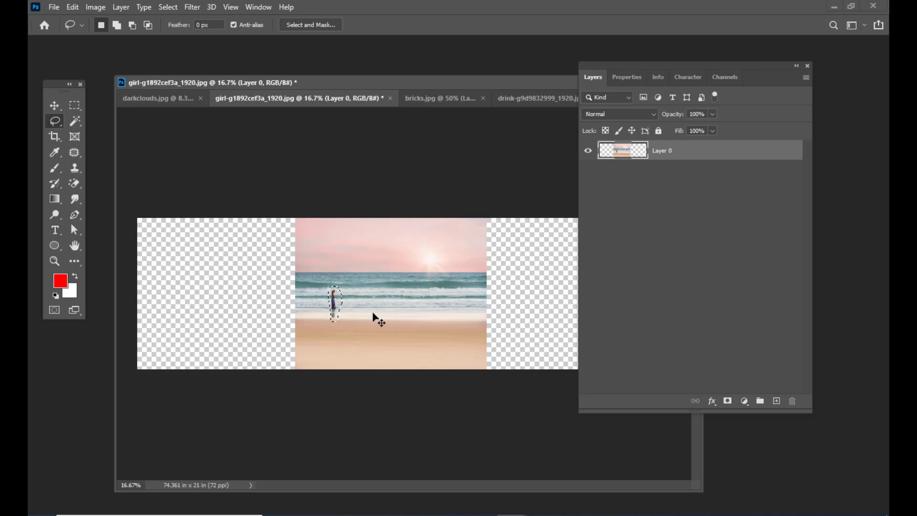
- Deselect the girl and start Content-Aware Scale on the sunset beach layer with Alpha 1 as the protected area
{"action": "key", "text": "ctrl+d"}
{"action": "left_click_drag", "start_coordinate": [353, 84], "coordinate": [340, 84]}
{"action": "left_click", "coordinate": [72, 7]}
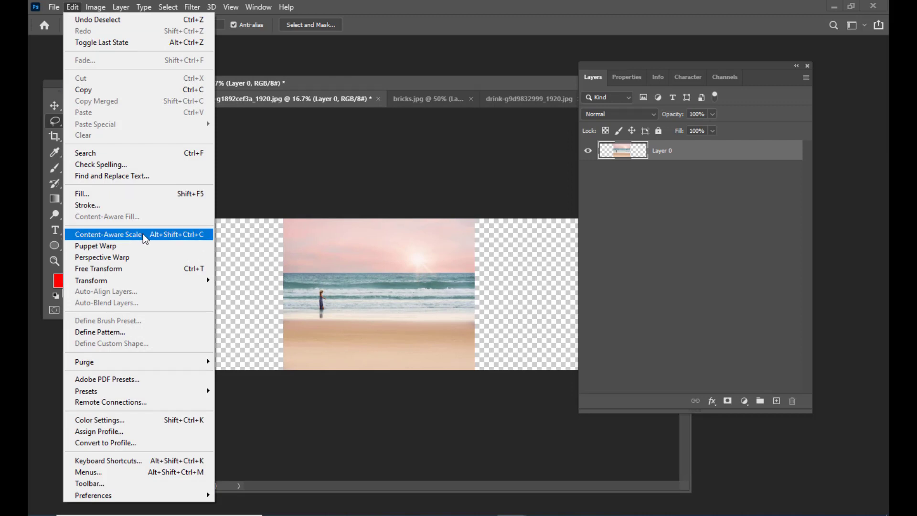
{"action": "left_click", "coordinate": [143, 234]}
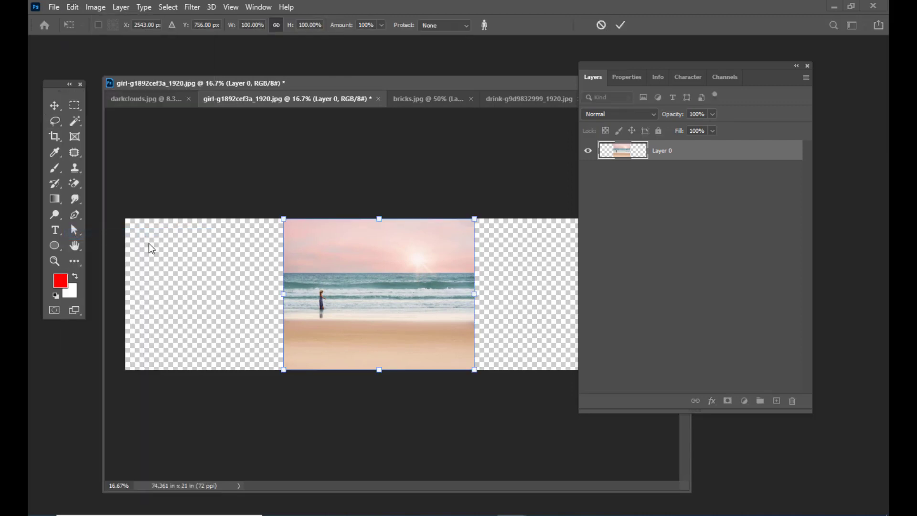
{"action": "left_click", "coordinate": [440, 25]}
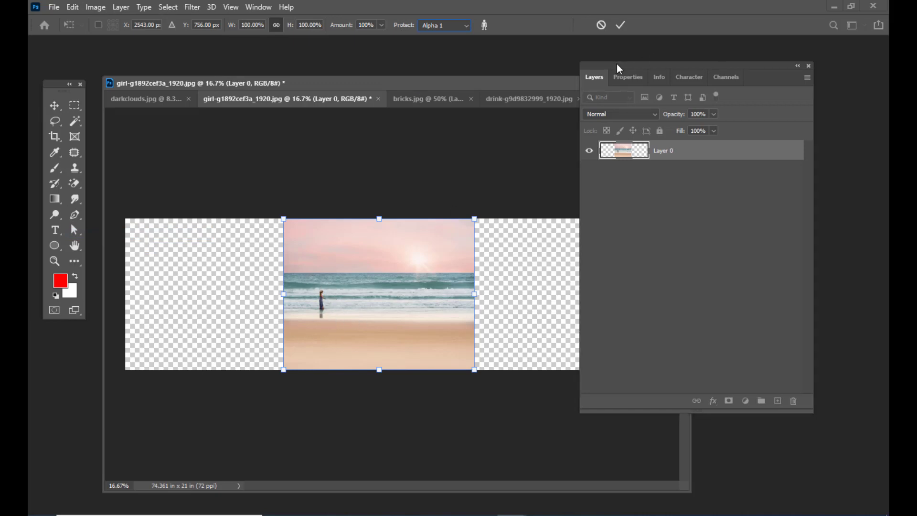
- Stretch the sunset beach sideways to both canvas edges and slightly downward, to 278.85% width and 106.32% height, and apply the scale
{"action": "left_click_drag", "start_coordinate": [600, 67], "coordinate": [702, 61]}
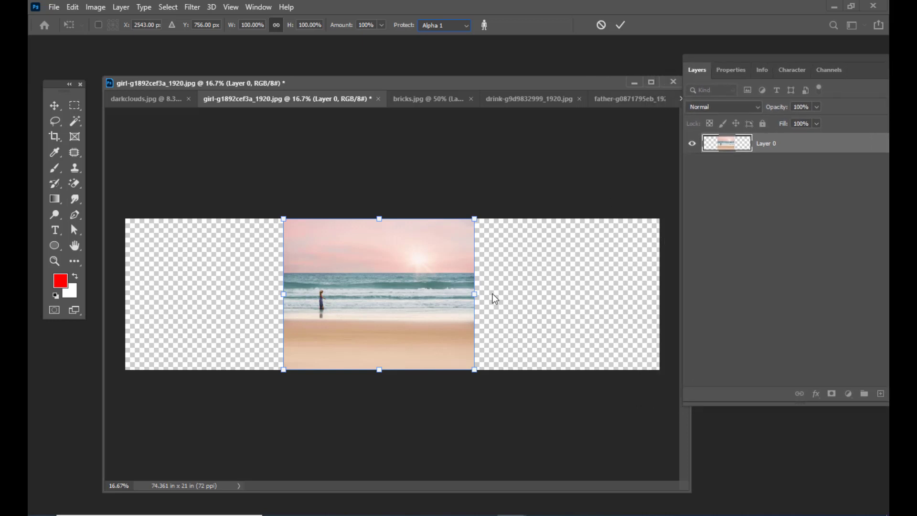
{"action": "left_click_drag", "start_coordinate": [474, 294], "coordinate": [660, 294]}
{"action": "left_click_drag", "start_coordinate": [286, 293], "coordinate": [126, 295]}
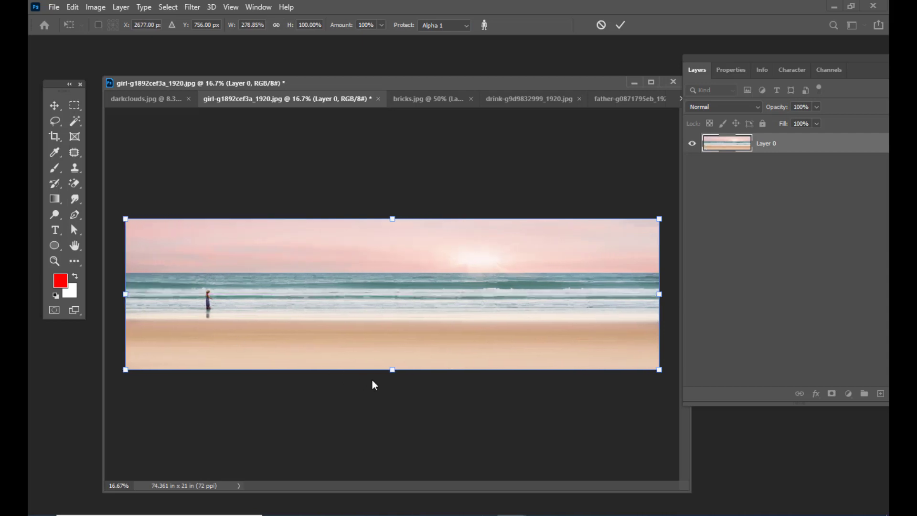
{"action": "left_click_drag", "start_coordinate": [396, 377], "coordinate": [396, 382]}
{"action": "key", "text": "Return"}
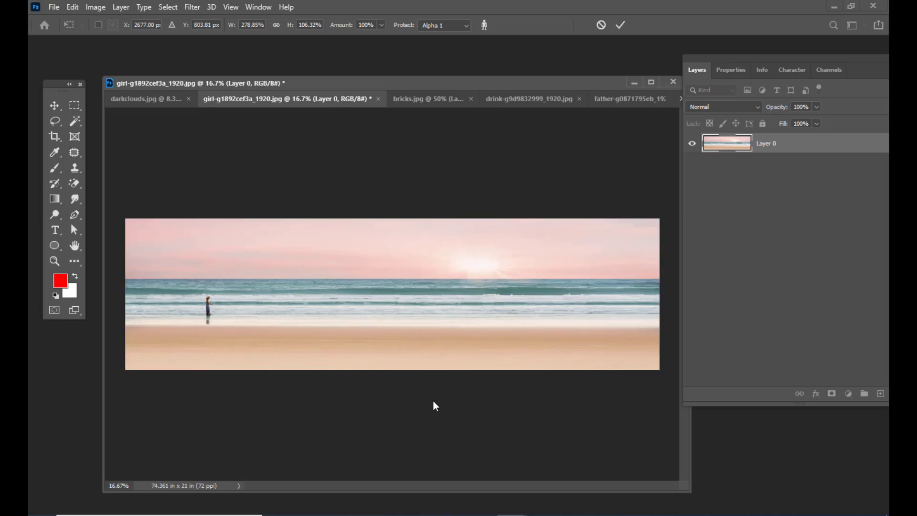
{"action": "key", "text": "l"}
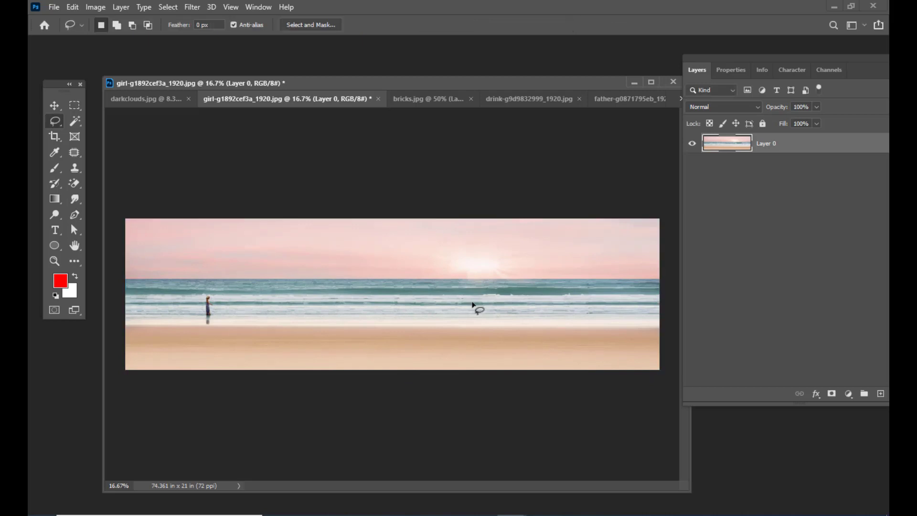
{"action": "left_click_drag", "start_coordinate": [400, 87], "coordinate": [421, 92]}
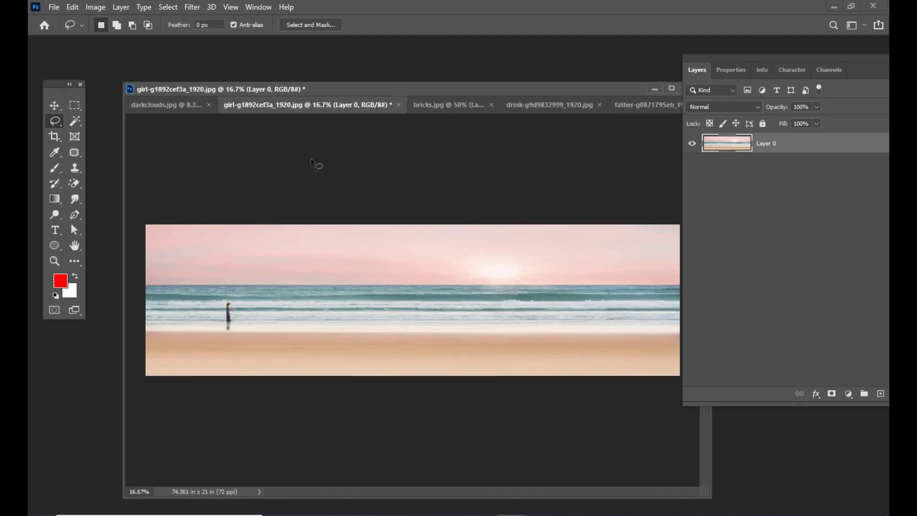
- Switch to the darkclouds.jpg document and convert its locked Background into the regular layer Layer 0
{"action": "left_click", "coordinate": [171, 105]}
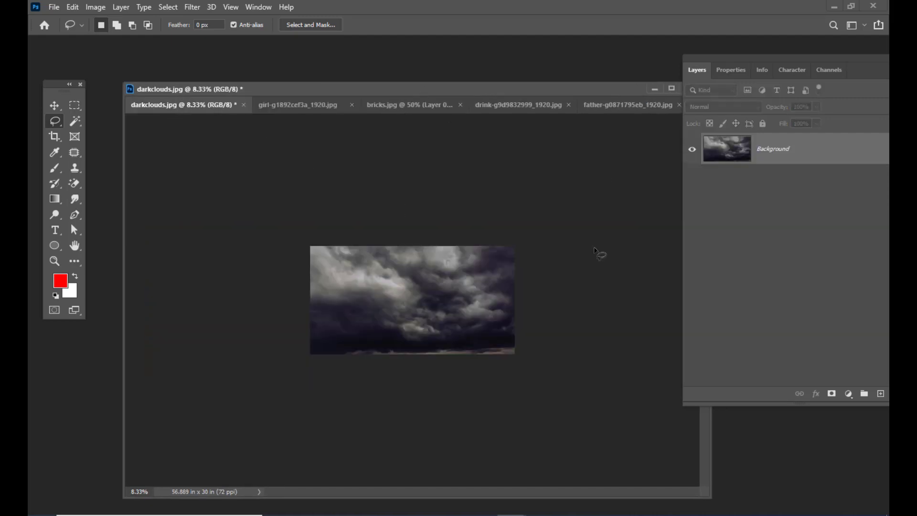
{"action": "key", "text": "ctrl+plus"}
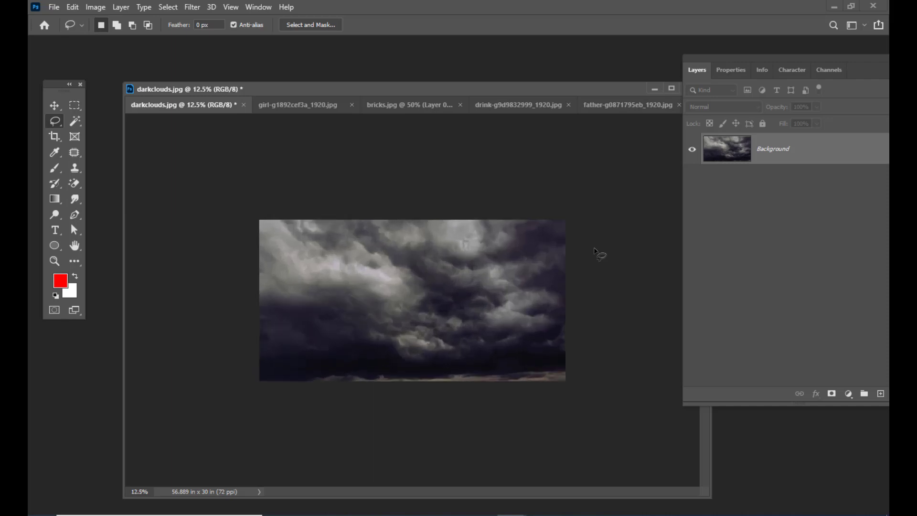
{"action": "double_click", "coordinate": [823, 147]}
{"action": "left_click", "coordinate": [579, 81]}
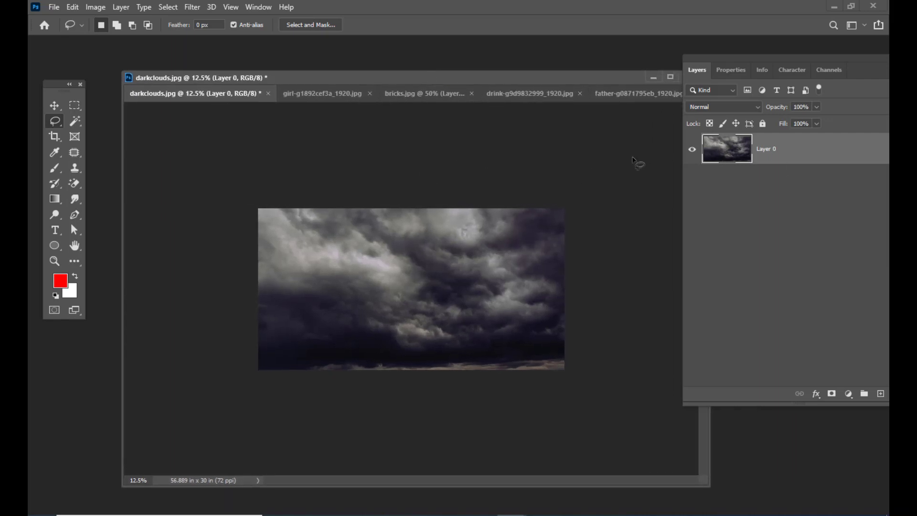
- Extend the dark clouds canvas upward with the Crop tool to a height of about 41.8 inches
{"action": "key", "text": "c"}
{"action": "left_click_drag", "start_coordinate": [407, 204], "coordinate": [408, 176]}
{"action": "key", "text": "Return"}
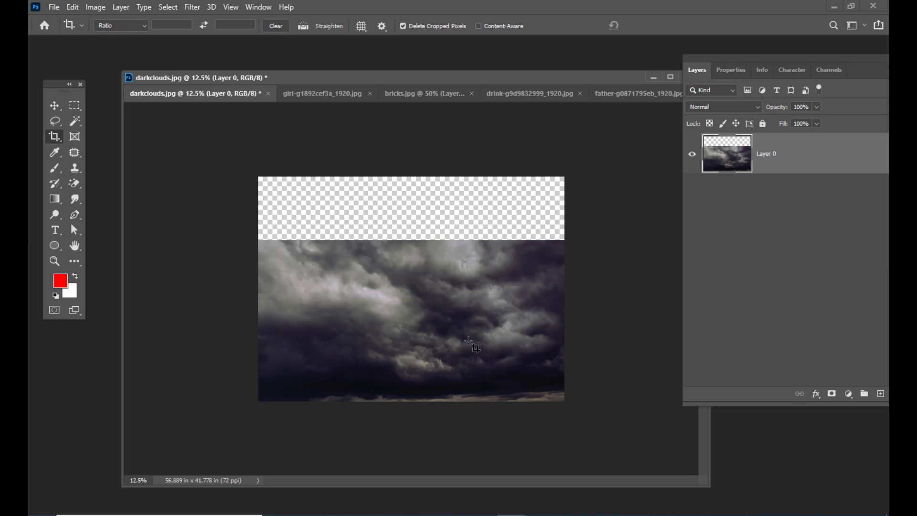
- Stretch the dark clouds upward with Content-Aware Scale to 139.26% height at 100% width, filling the transparent strip, and apply it
{"action": "left_click", "coordinate": [73, 7]}
{"action": "left_click", "coordinate": [148, 236]}
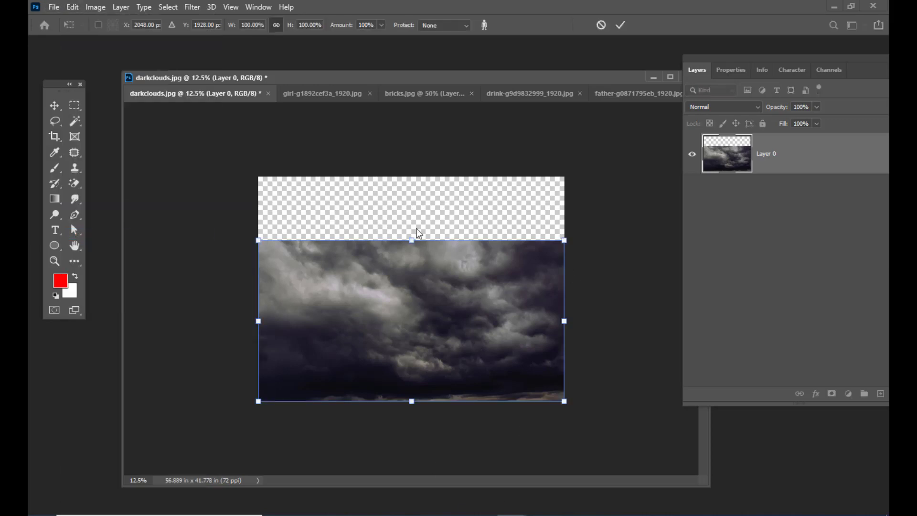
{"action": "left_click_drag", "start_coordinate": [413, 238], "coordinate": [419, 171]}
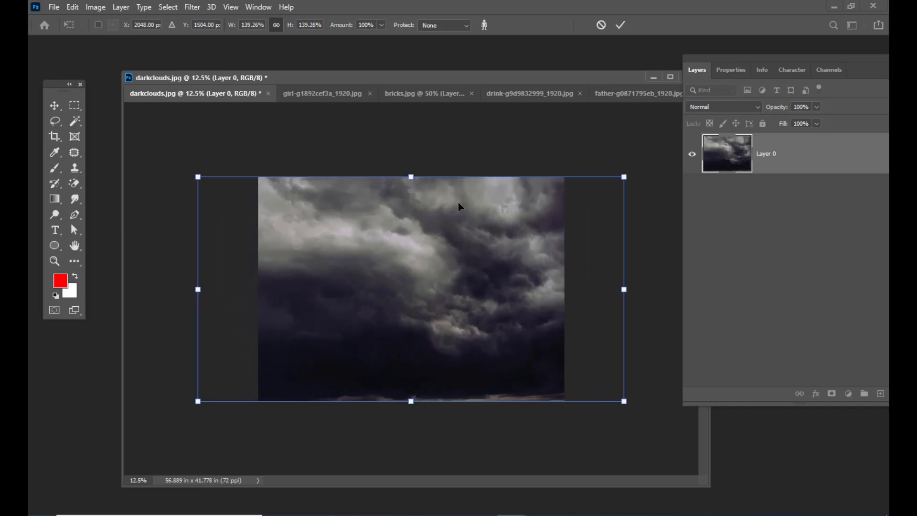
{"action": "key", "text": "ctrl+z"}
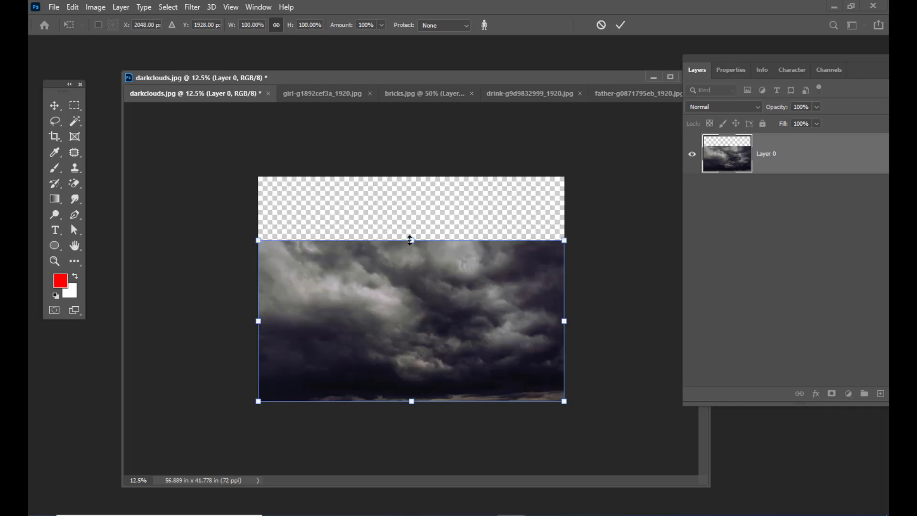
{"action": "left_click_drag", "start_coordinate": [412, 240], "coordinate": [418, 179]}
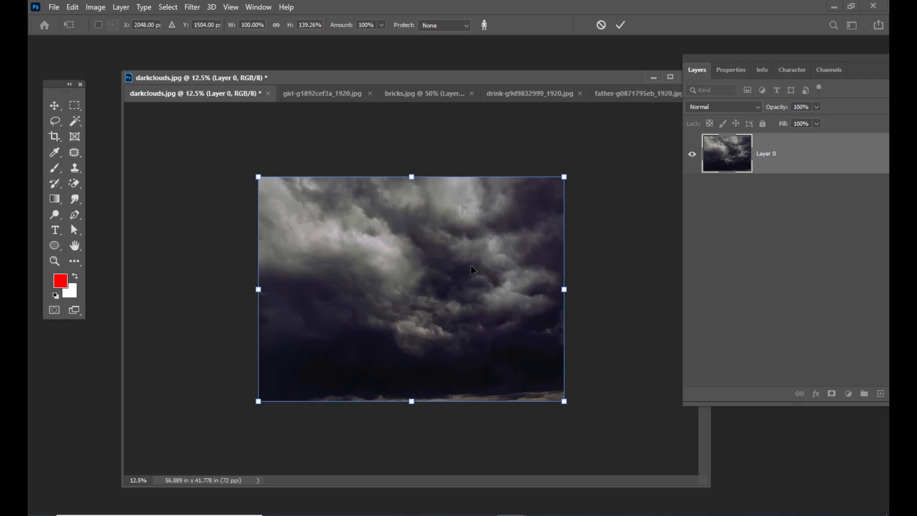
{"action": "key", "text": "Return"}
{"action": "key", "text": "c"}
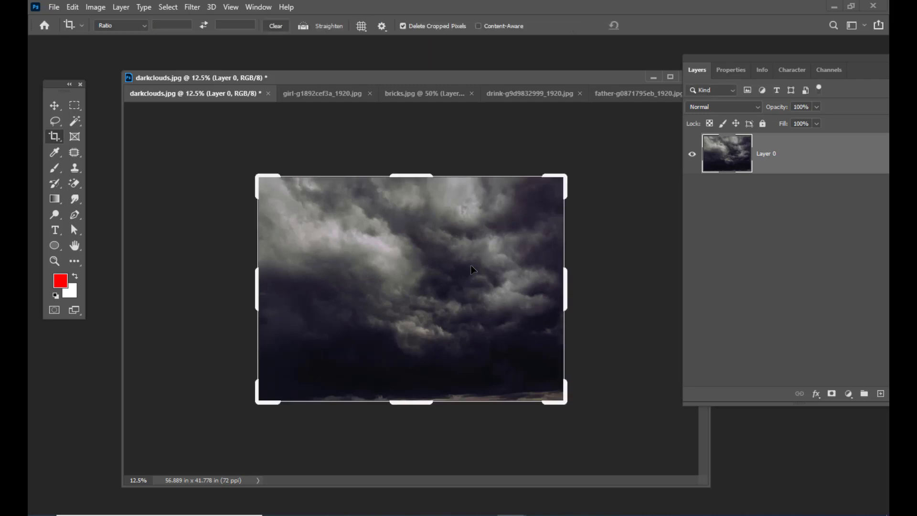
{"action": "left_click", "coordinate": [55, 105]}
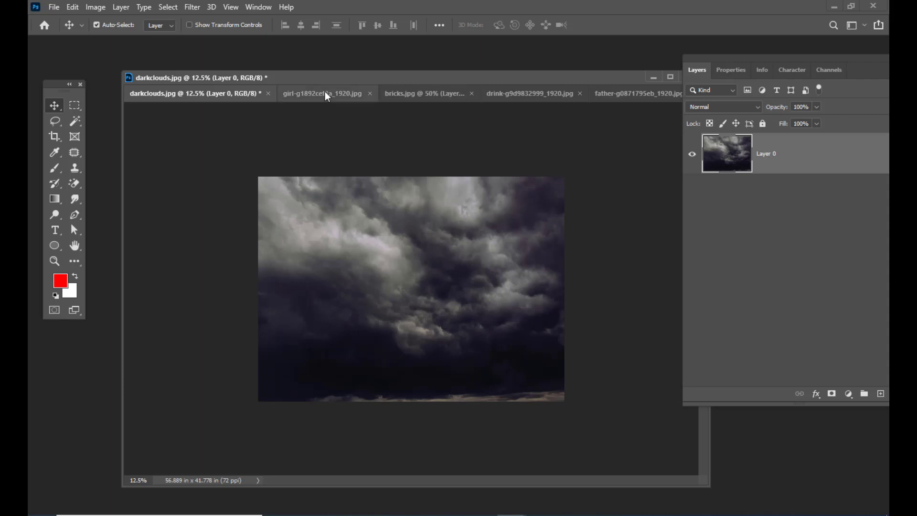
{"action": "mouse_move", "coordinate": [558, 77]}
{"action": "left_mouse_down"}
{"action": "mouse_move", "coordinate": [525, 82]}
{"action": "mouse_move", "coordinate": [544, 81]}
{"action": "left_mouse_up"}
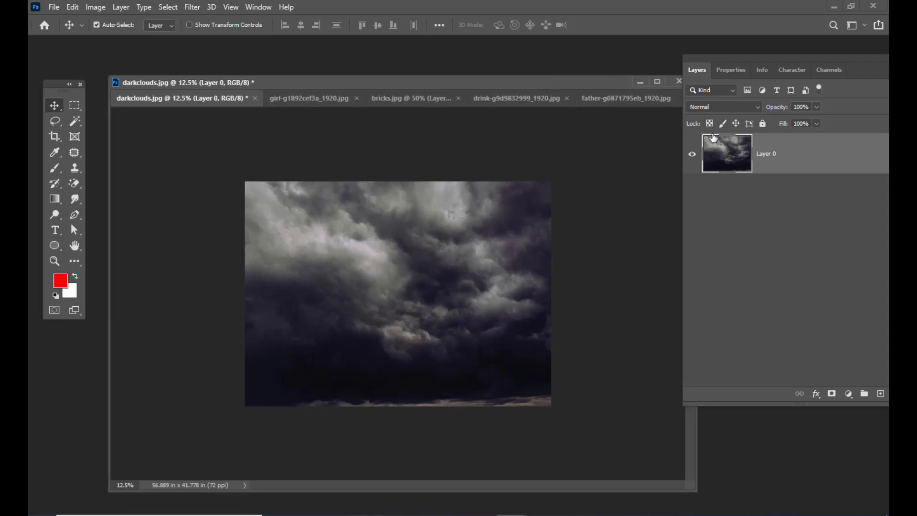
- Switch to the drink-g9d9832999_1920.jpg document with the red cocktail on the beach and reposition its floating window
{"action": "left_click_drag", "start_coordinate": [420, 82], "coordinate": [439, 79]}
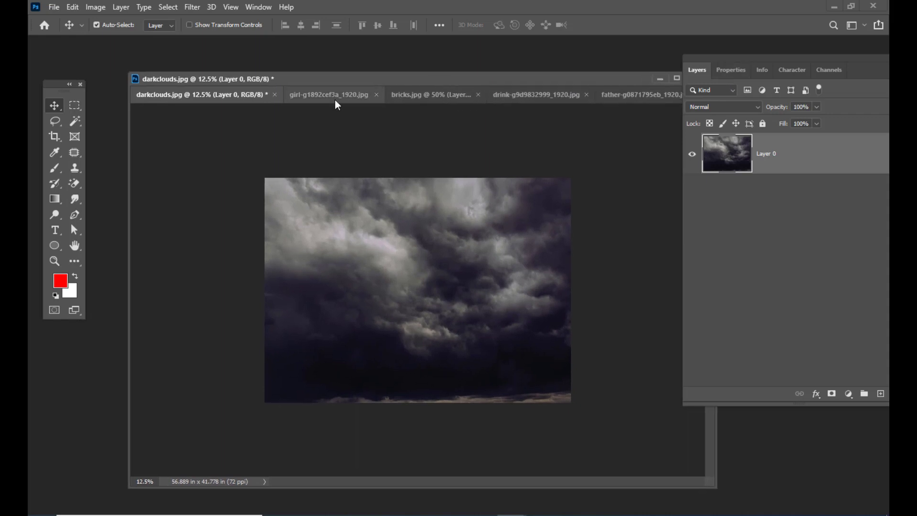
{"action": "left_click", "coordinate": [332, 97]}
{"action": "left_click", "coordinate": [475, 98]}
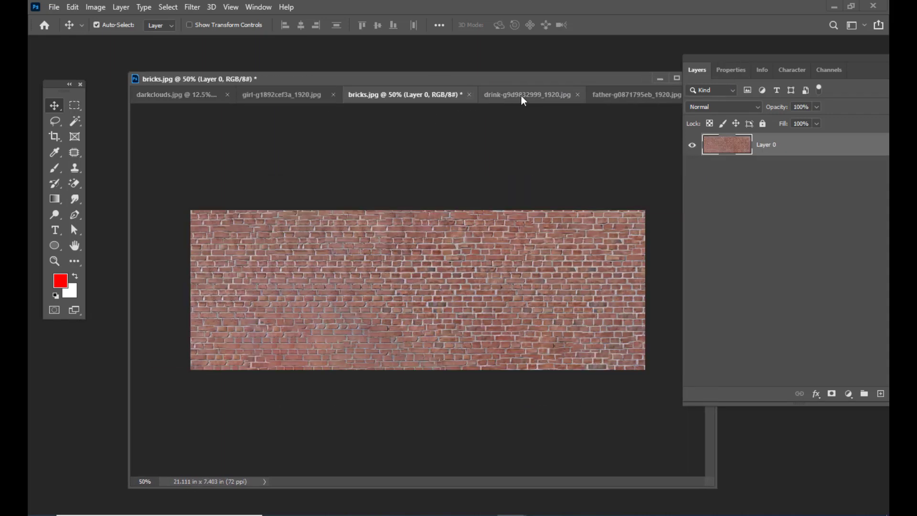
{"action": "left_click", "coordinate": [524, 98]}
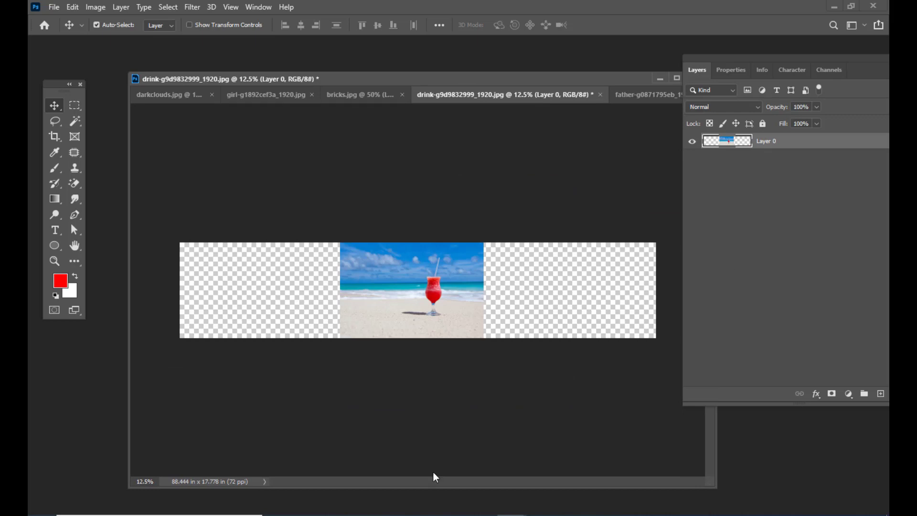
{"action": "left_click_drag", "start_coordinate": [472, 79], "coordinate": [448, 82]}
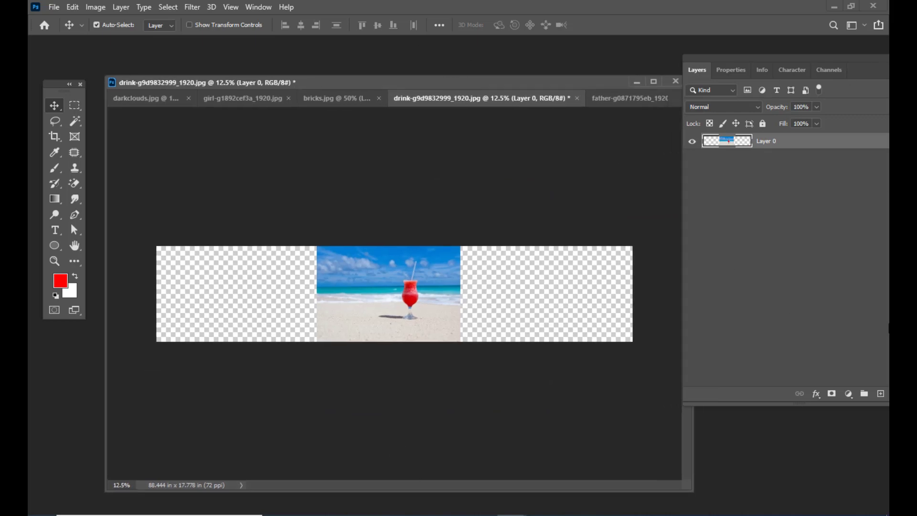
{"action": "left_click_drag", "start_coordinate": [279, 81], "coordinate": [271, 81]}
- Select the transparent area right of the beach photo, slightly overlapping the image, and fill it with Content-Aware contents at 100% opacity
{"action": "left_click", "coordinate": [75, 106]}
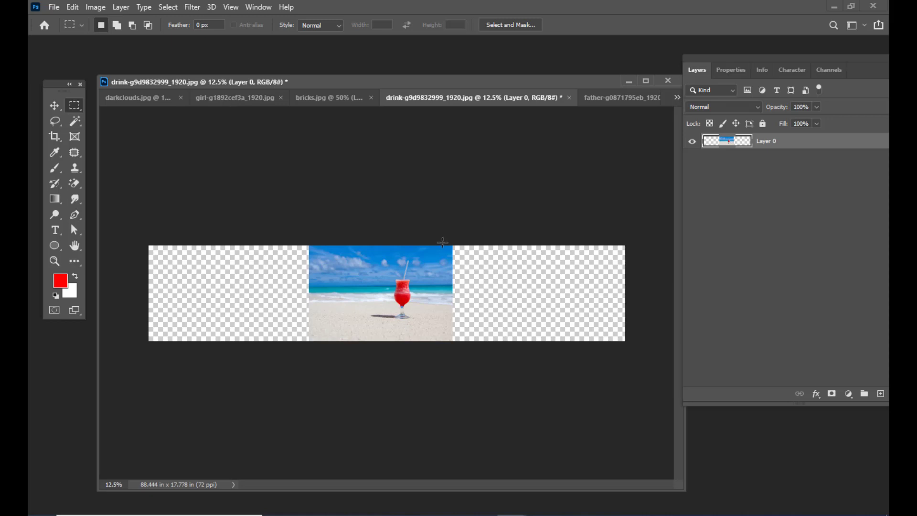
{"action": "left_click_drag", "start_coordinate": [443, 242], "coordinate": [635, 345]}
{"action": "left_click", "coordinate": [72, 8]}
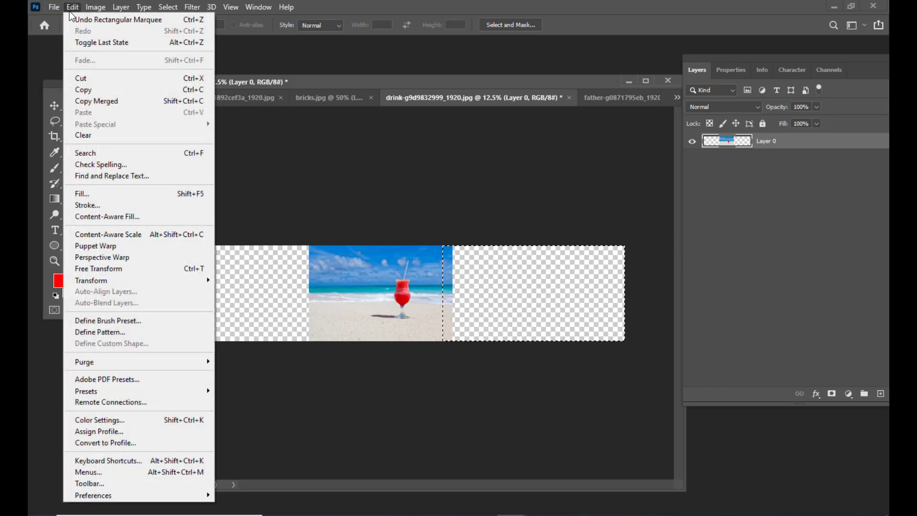
{"action": "left_click", "coordinate": [159, 195]}
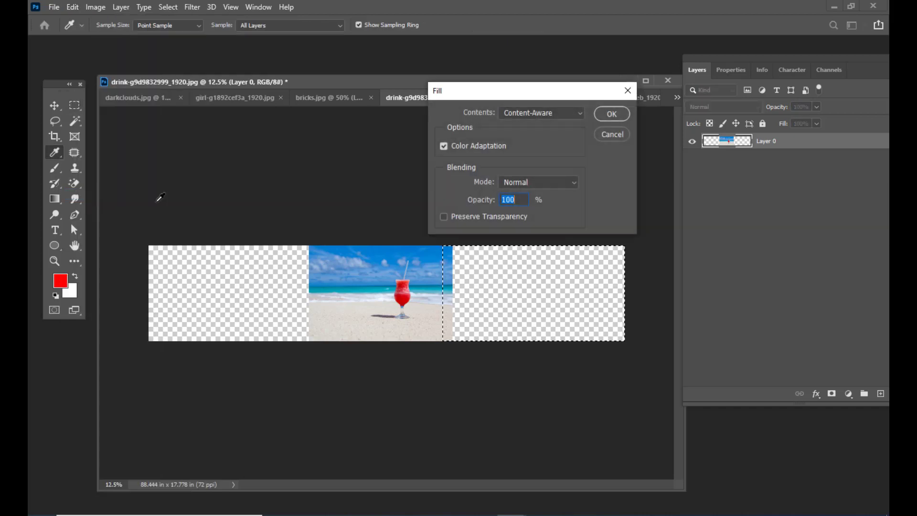
{"action": "left_click", "coordinate": [560, 115]}
{"action": "left_click", "coordinate": [560, 114]}
{"action": "left_click", "coordinate": [612, 114]}
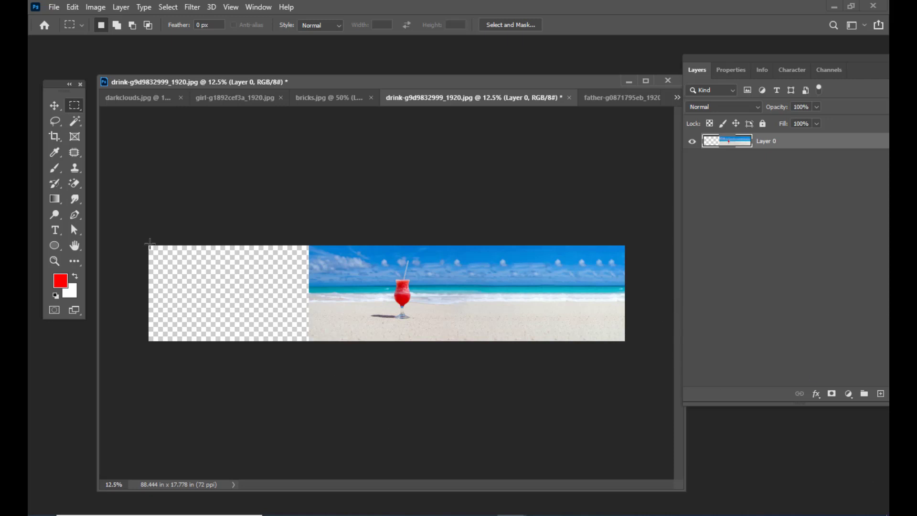
- Fill the transparent area left of the beach photo, including a thin overlap of the image, with Content-Aware contents and deselect
{"action": "left_click_drag", "start_coordinate": [148, 243], "coordinate": [326, 347]}
{"action": "left_click", "coordinate": [73, 8]}
{"action": "left_click", "coordinate": [119, 193]}
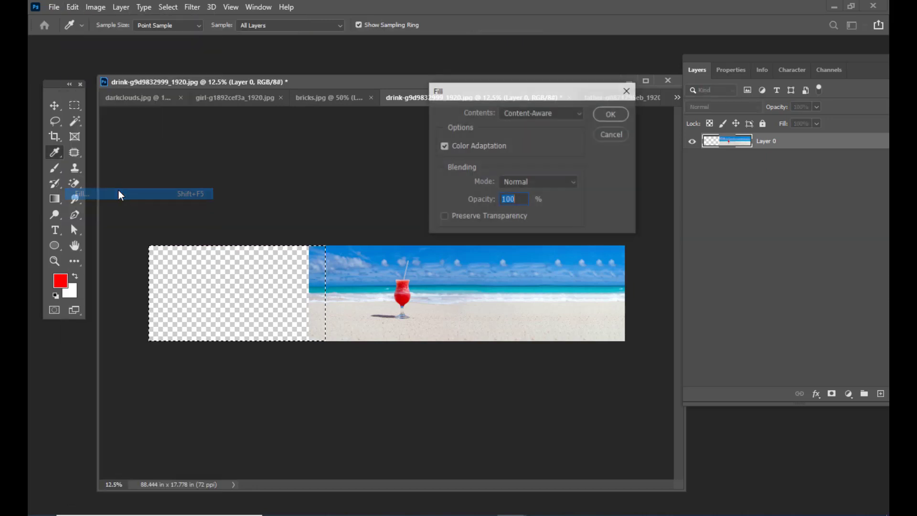
{"action": "left_click", "coordinate": [609, 116]}
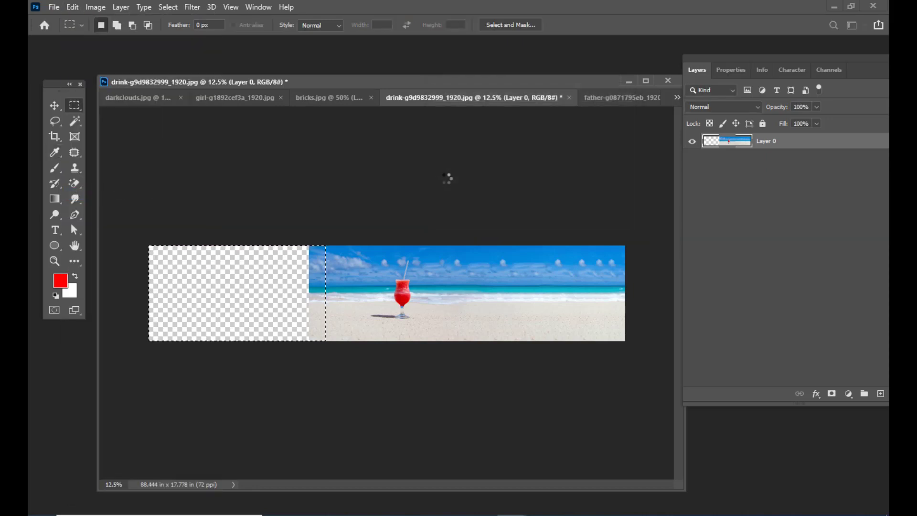
{"action": "key", "text": "ctrl+d"}
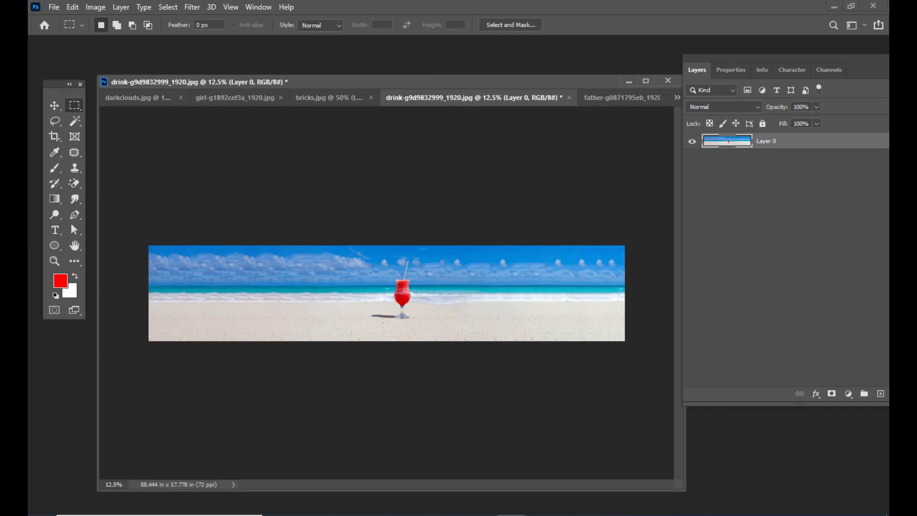